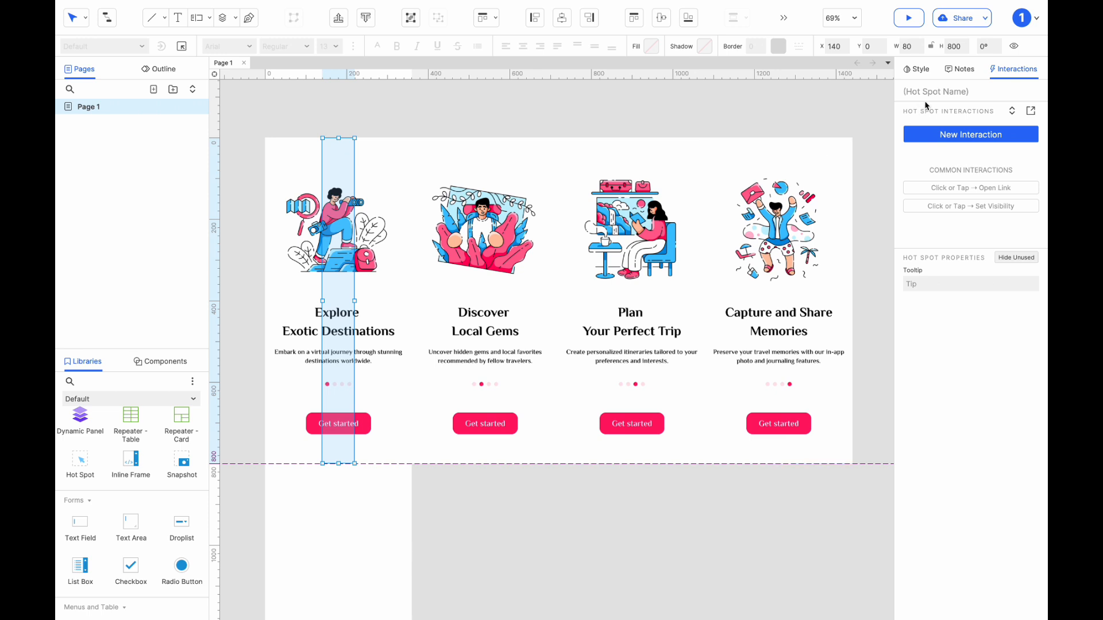
Name the narrow hot spot over the first slide Center.
{"action": "left_click", "coordinate": [927, 93]}
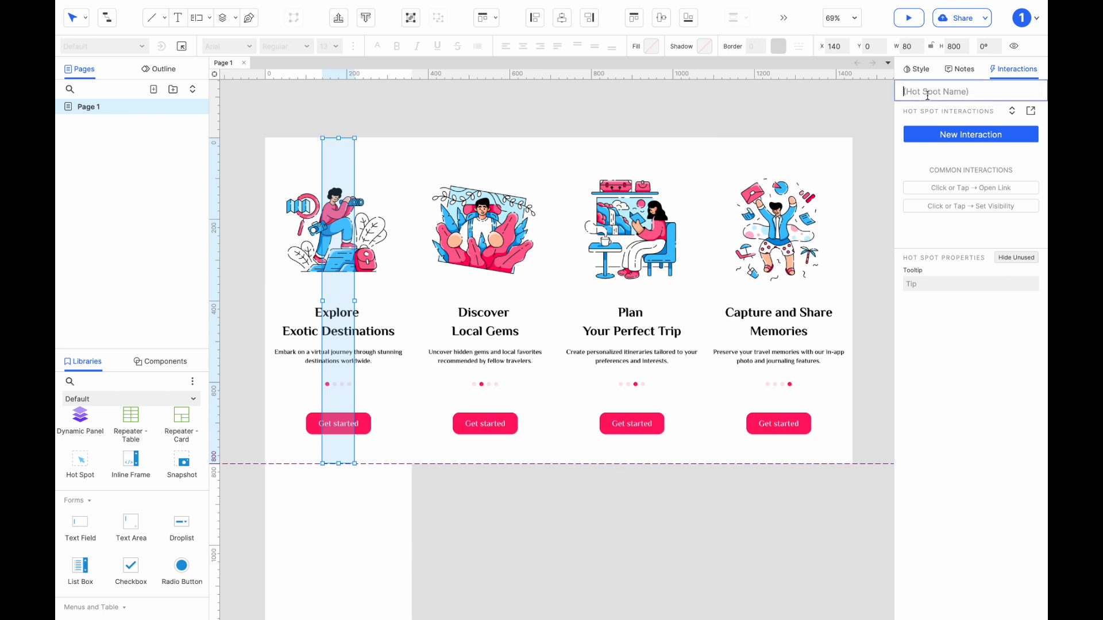
{"action": "type", "text": "Center"}
Name the four slide images 1, 2, 3 and 4 in order, starting with Explore Exotic Destinations.
{"action": "left_click", "coordinate": [393, 254]}
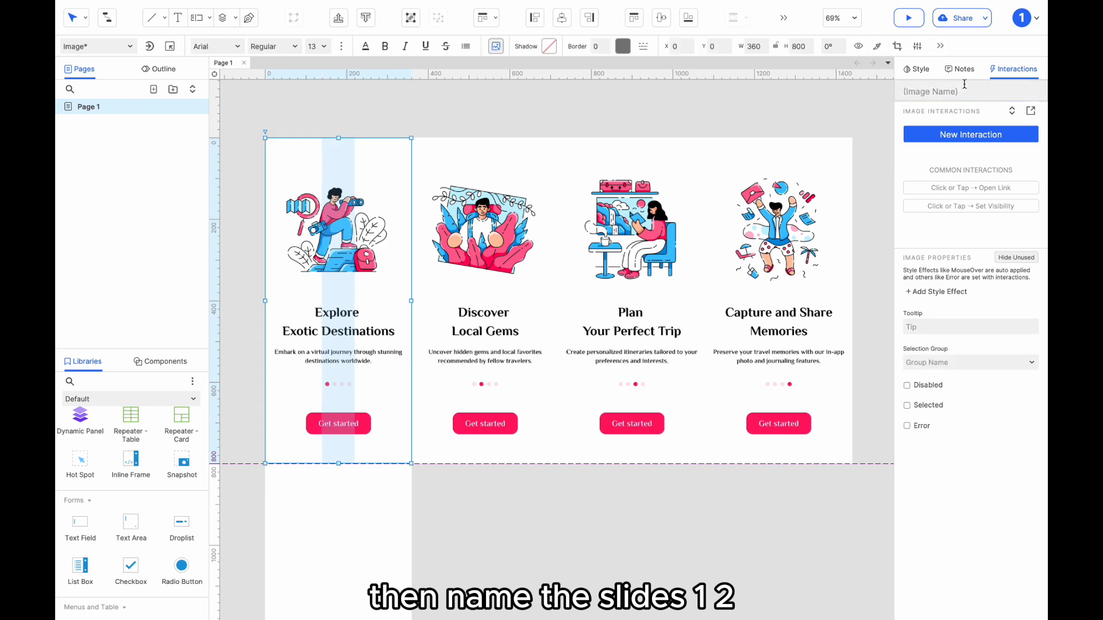
{"action": "left_click", "coordinate": [509, 273]}
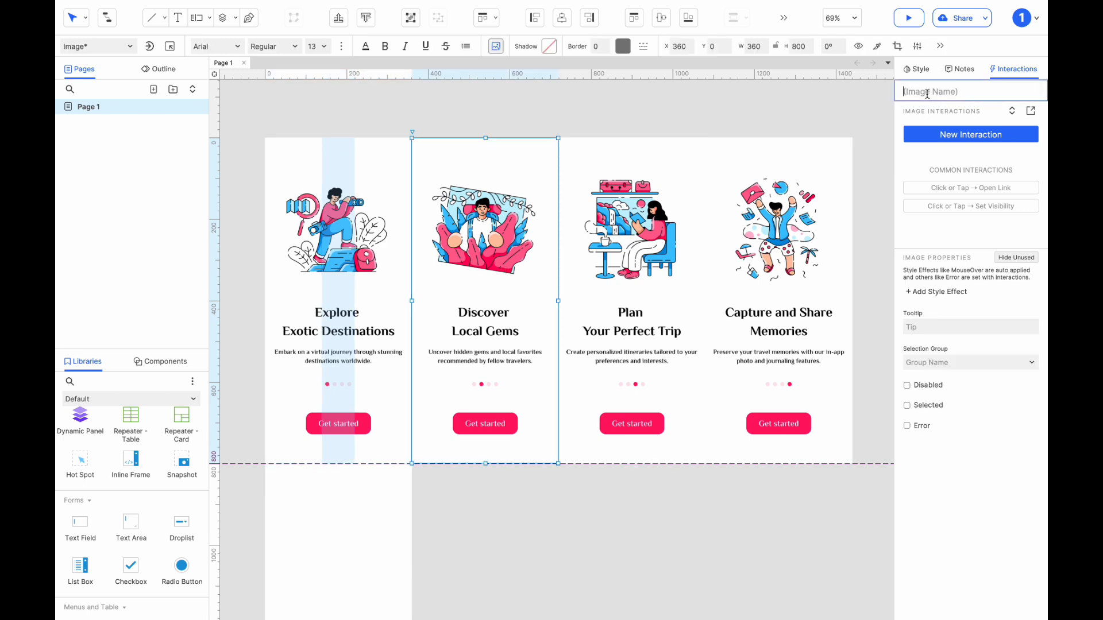
{"action": "left_click", "coordinate": [695, 247]}
{"action": "left_click", "coordinate": [775, 247]}
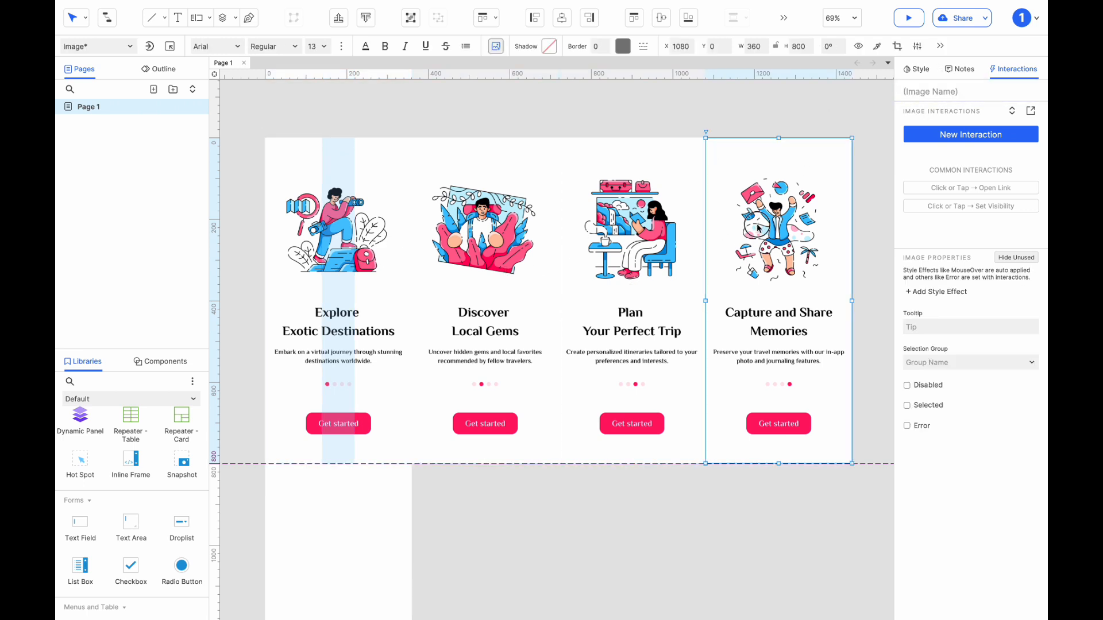
{"action": "left_click", "coordinate": [930, 91]}
{"action": "type", "text": "4"}
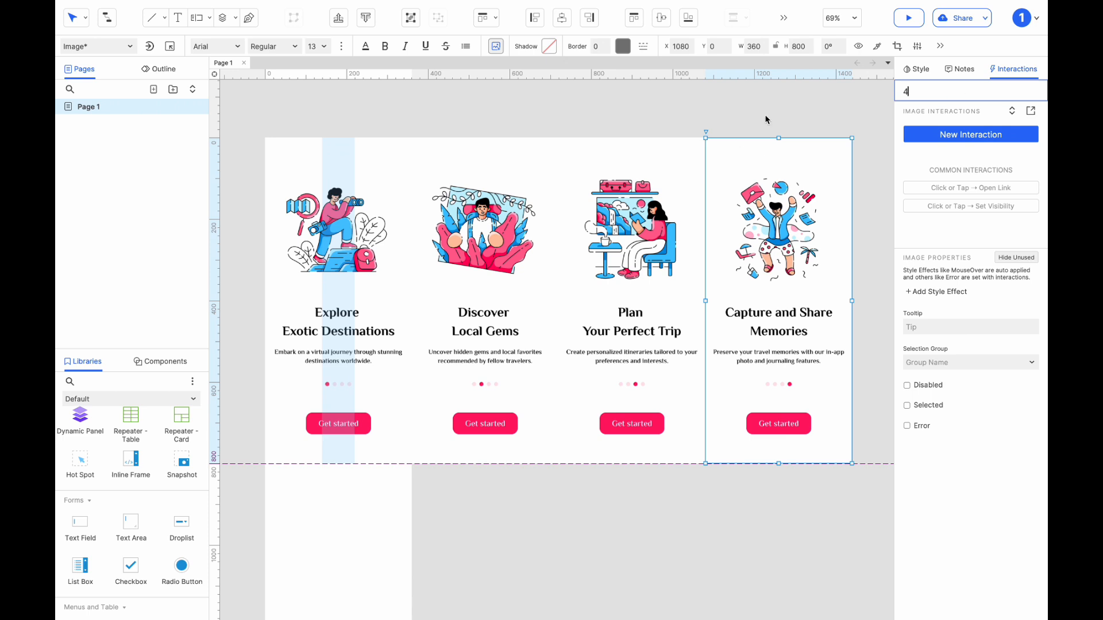
{"action": "left_click", "coordinate": [794, 101]}
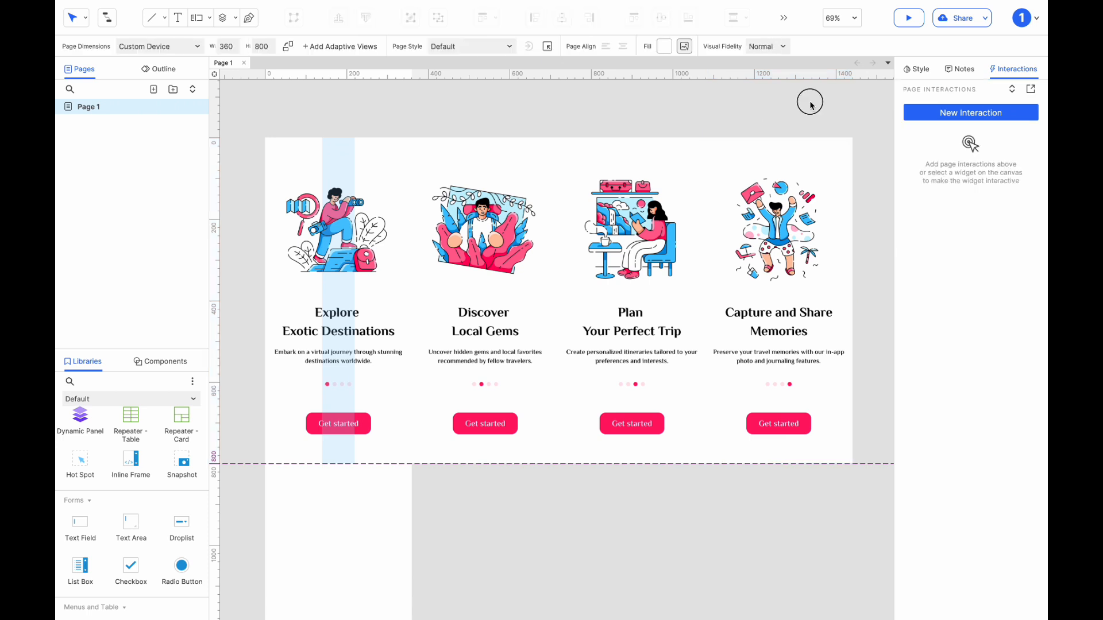
Convert the four slide images into one dynamic panel and name it Sliders.
{"action": "left_click_drag", "start_coordinate": [811, 105], "coordinate": [396, 385]}
{"action": "right_click", "coordinate": [397, 369]}
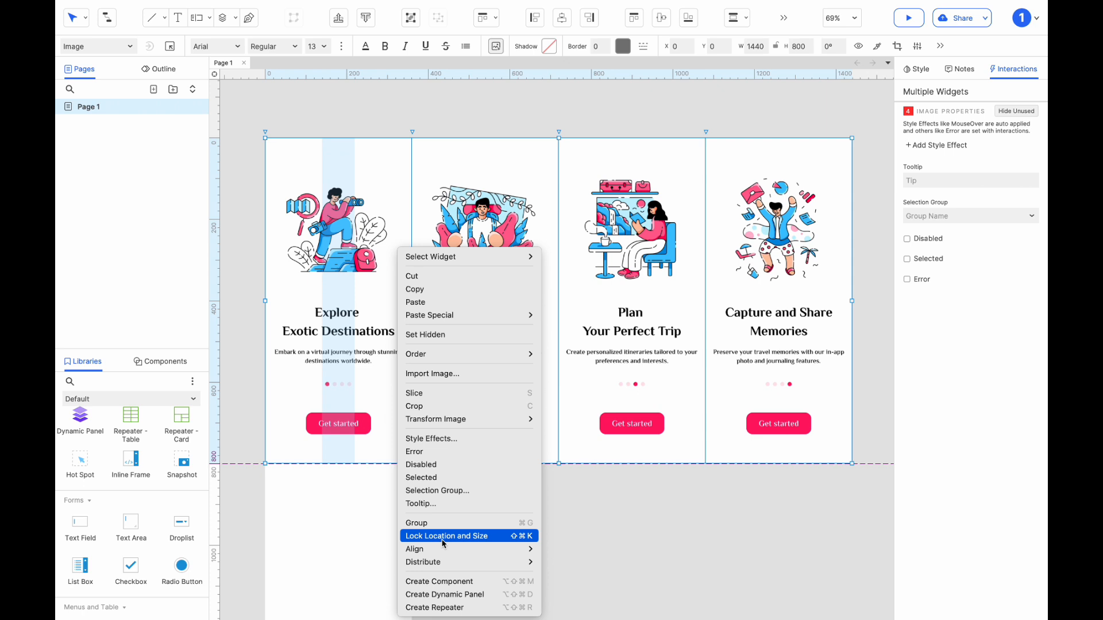
{"action": "left_click", "coordinate": [443, 596]}
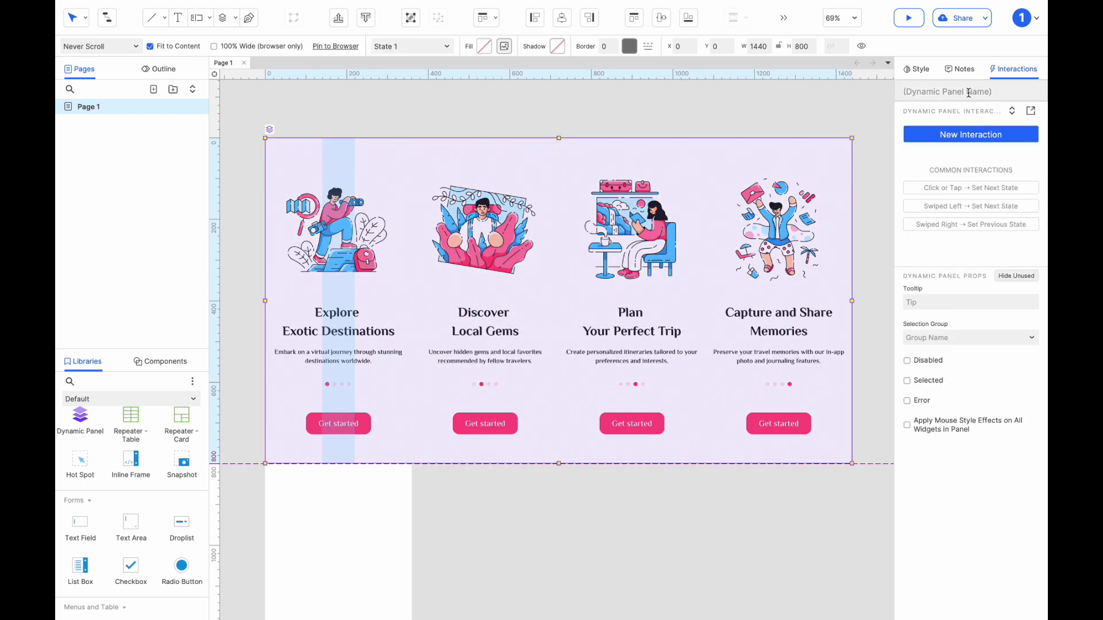
{"action": "left_click", "coordinate": [968, 92]}
{"action": "type", "text": "Screens"}
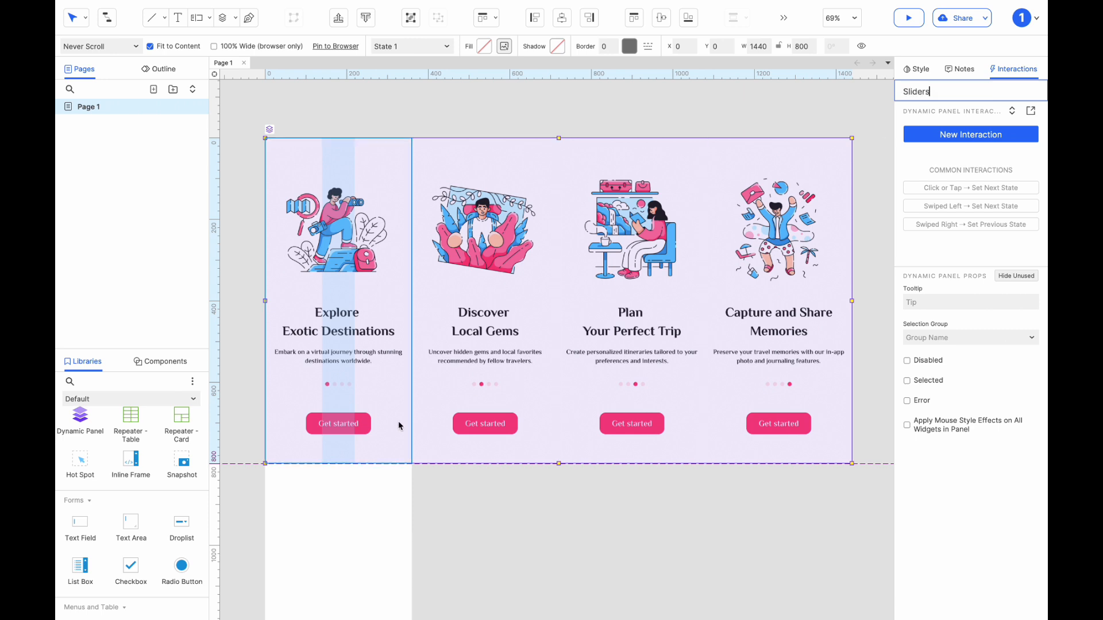
{"action": "left_click", "coordinate": [443, 485]}
{"action": "left_click", "coordinate": [485, 411]}
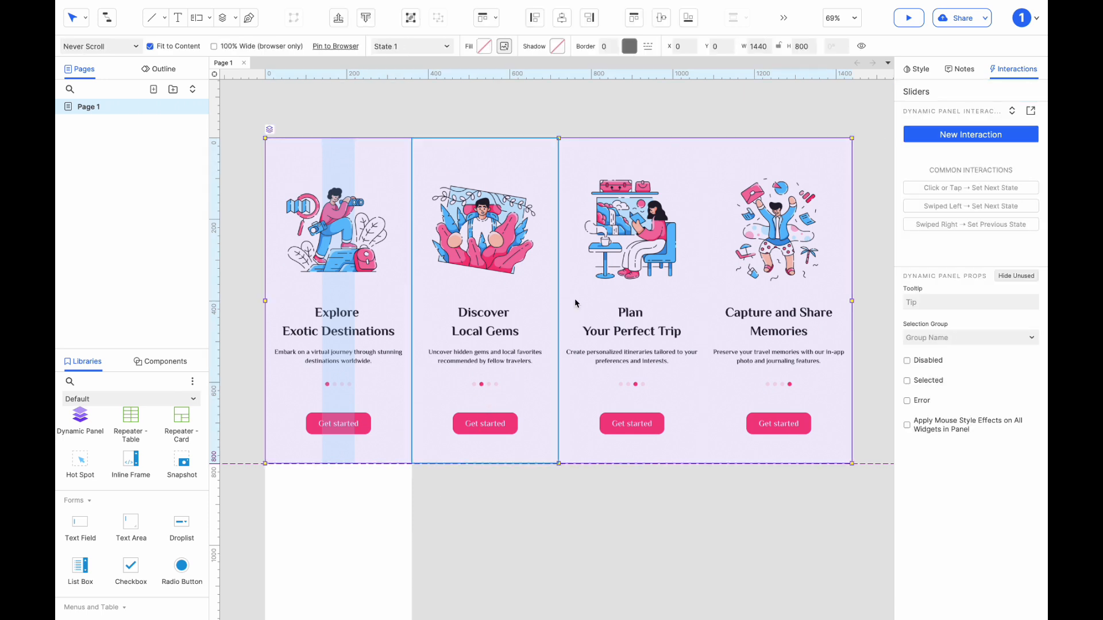
Add a Dragged interaction to the Sliders panel with a Move action targeting This Widget, set to With Drag x.
{"action": "left_click", "coordinate": [970, 131]}
{"action": "scroll", "coordinate": [943, 403], "scroll_direction": "down", "scroll_amount": 2}
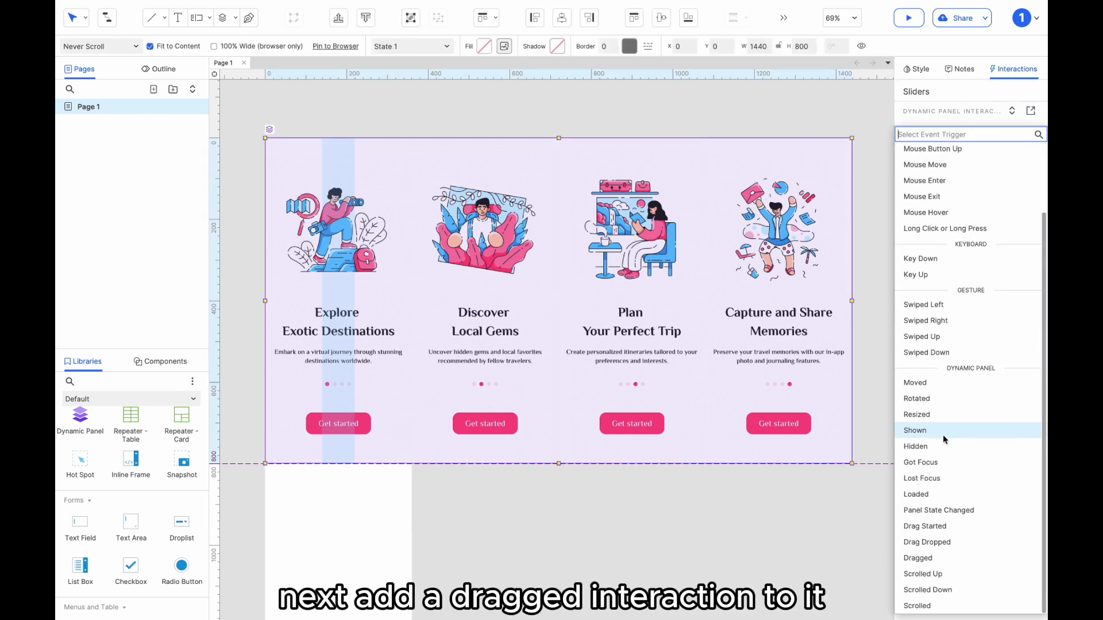
{"action": "left_click", "coordinate": [927, 558]}
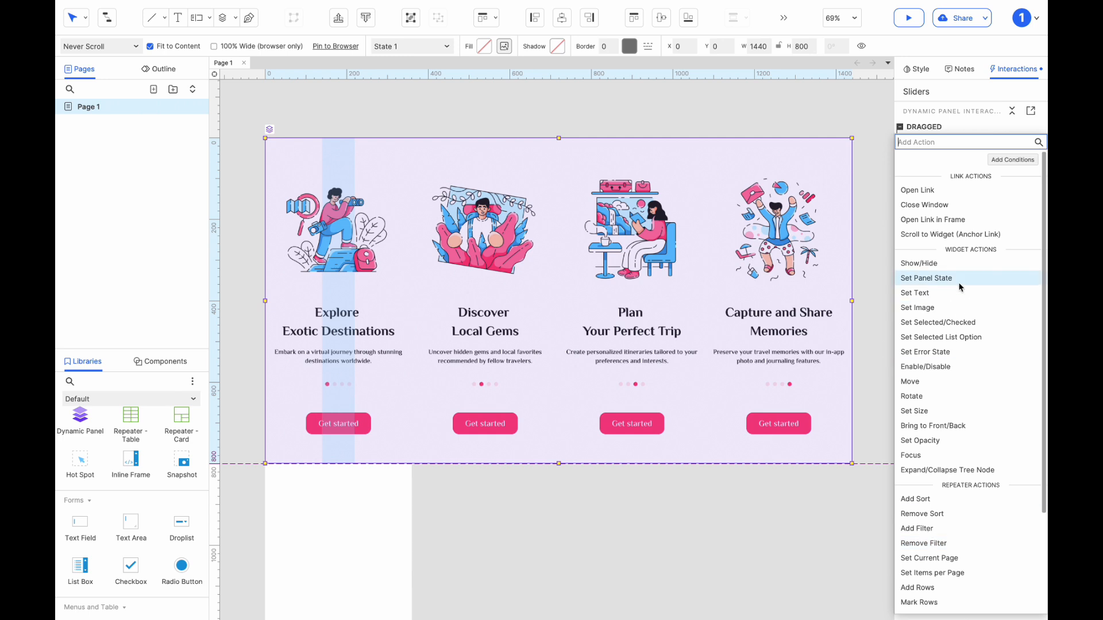
{"action": "left_click", "coordinate": [931, 381]}
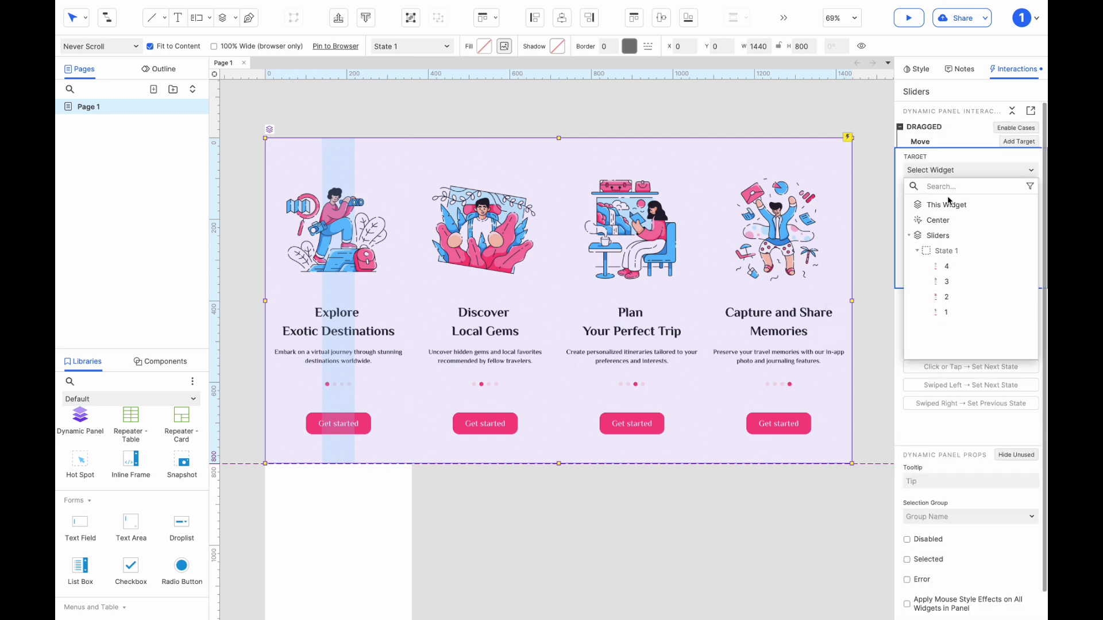
{"action": "left_click", "coordinate": [948, 208]}
{"action": "left_click", "coordinate": [933, 216]}
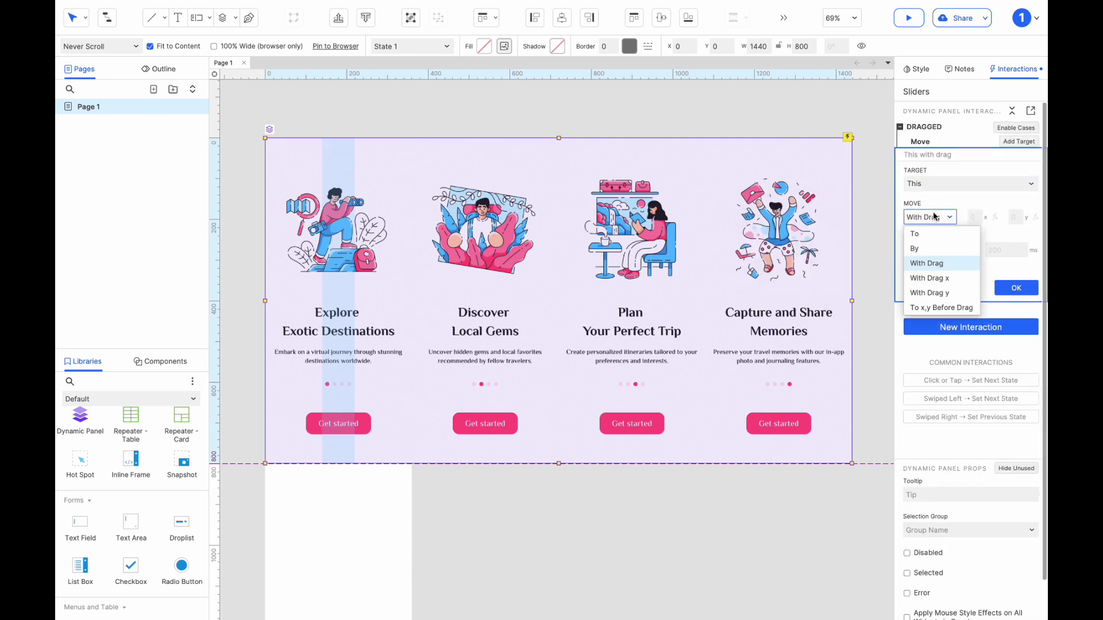
{"action": "left_click", "coordinate": [936, 278]}
{"action": "left_click", "coordinate": [939, 272]}
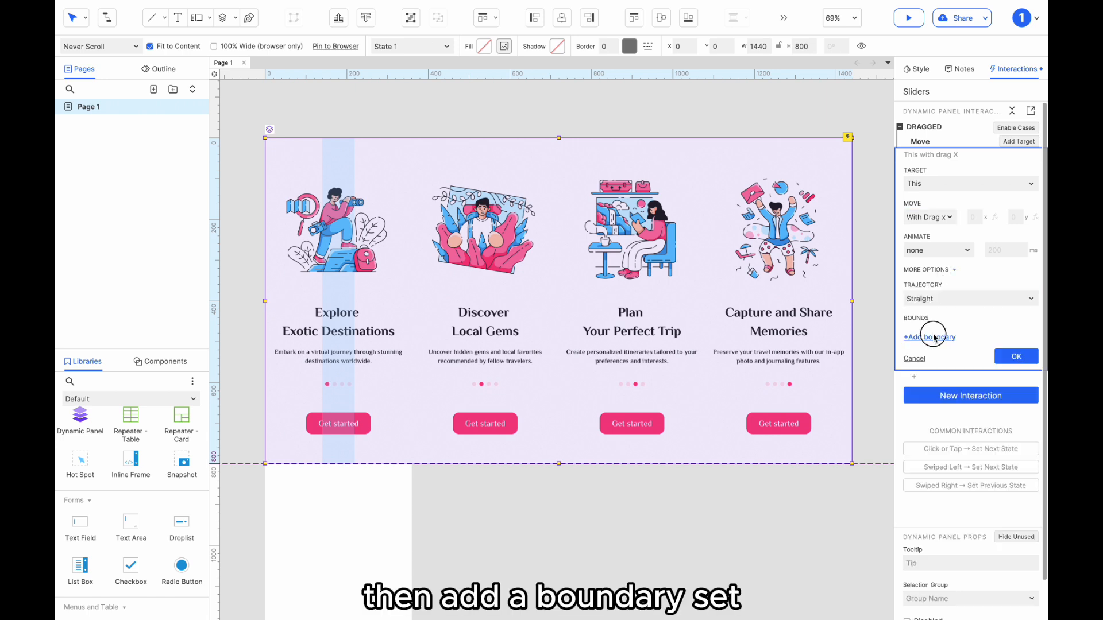
Add a movement boundary requiring left is less than or equals 0.
{"action": "left_click", "coordinate": [933, 337]}
{"action": "left_click", "coordinate": [923, 347]}
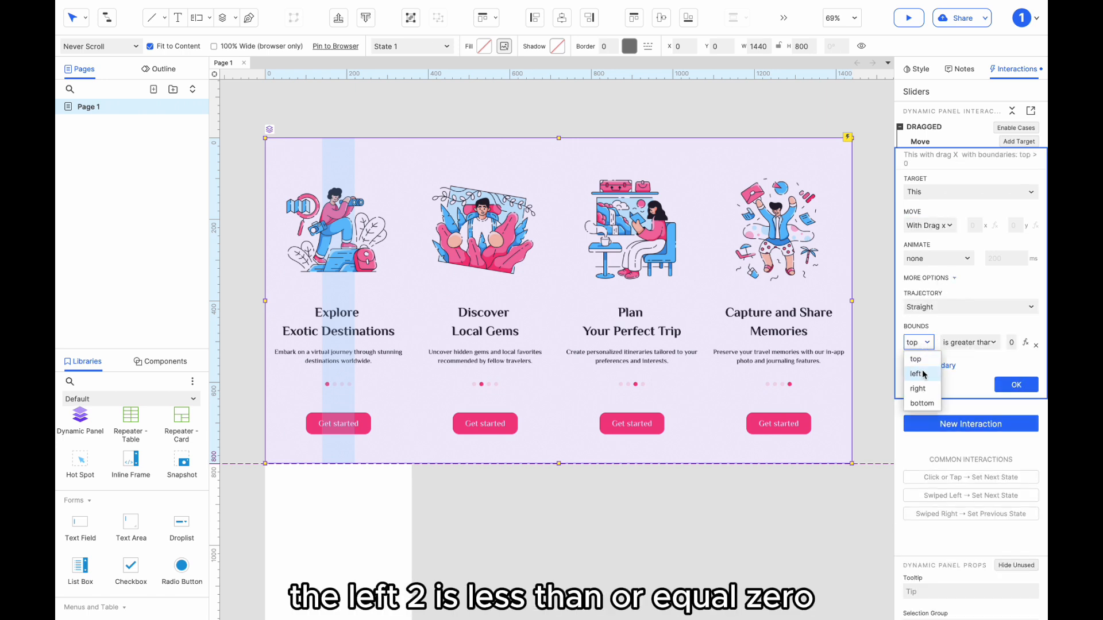
{"action": "left_click", "coordinate": [923, 371]}
{"action": "left_click", "coordinate": [954, 344]}
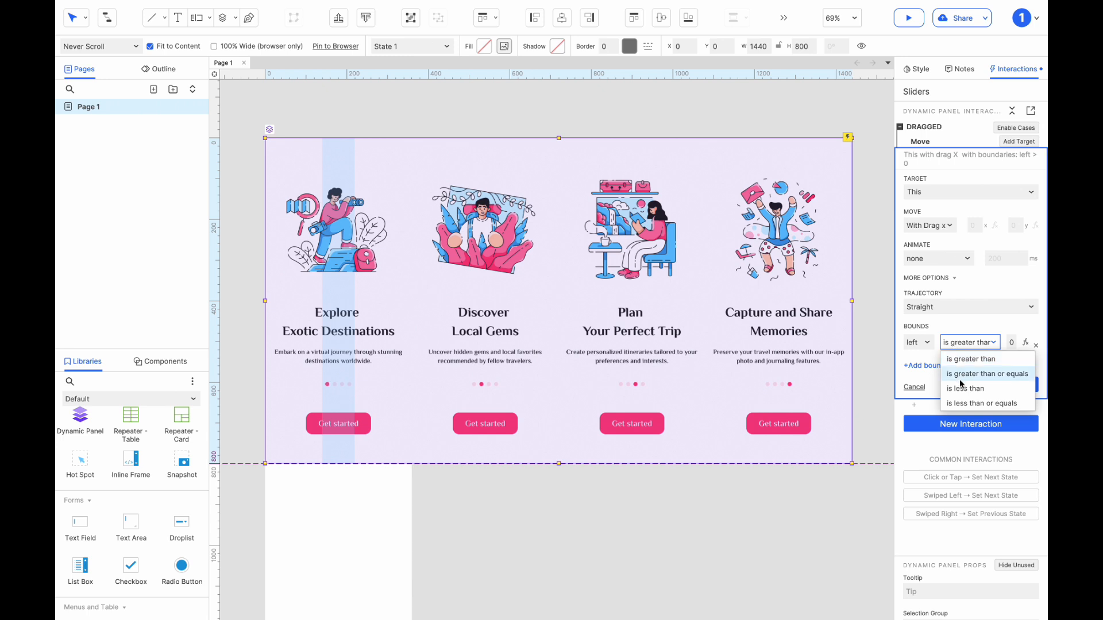
{"action": "left_click", "coordinate": [963, 404]}
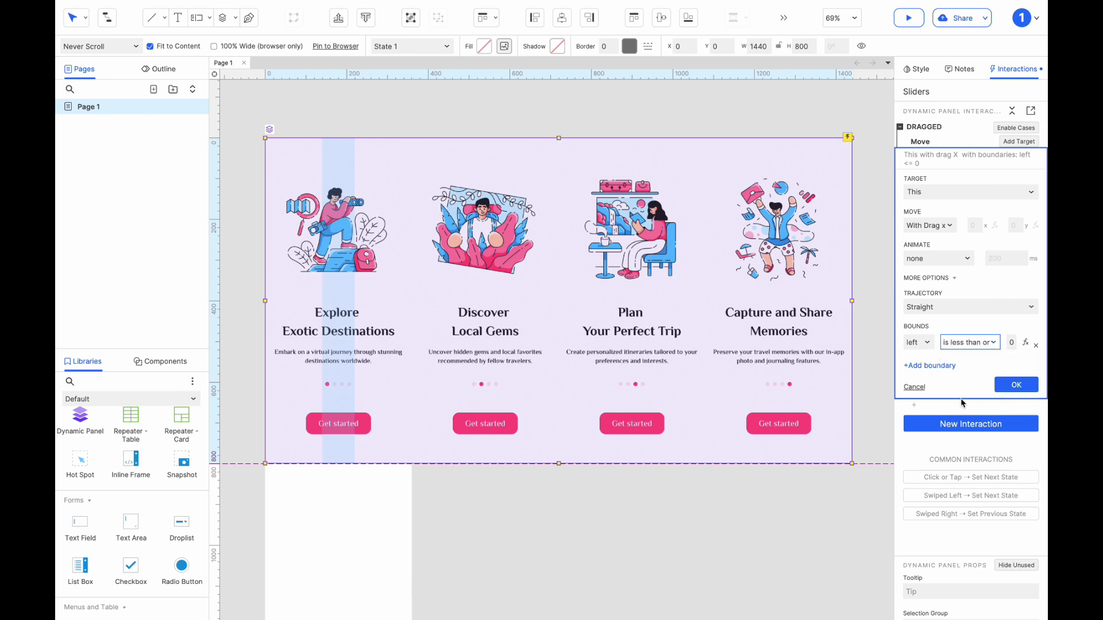
Add a second boundary requiring left is greater than -1080, using the panel's position with slide 4 in view, and accept the Move action.
{"action": "left_click", "coordinate": [929, 368]}
{"action": "left_click", "coordinate": [921, 363]}
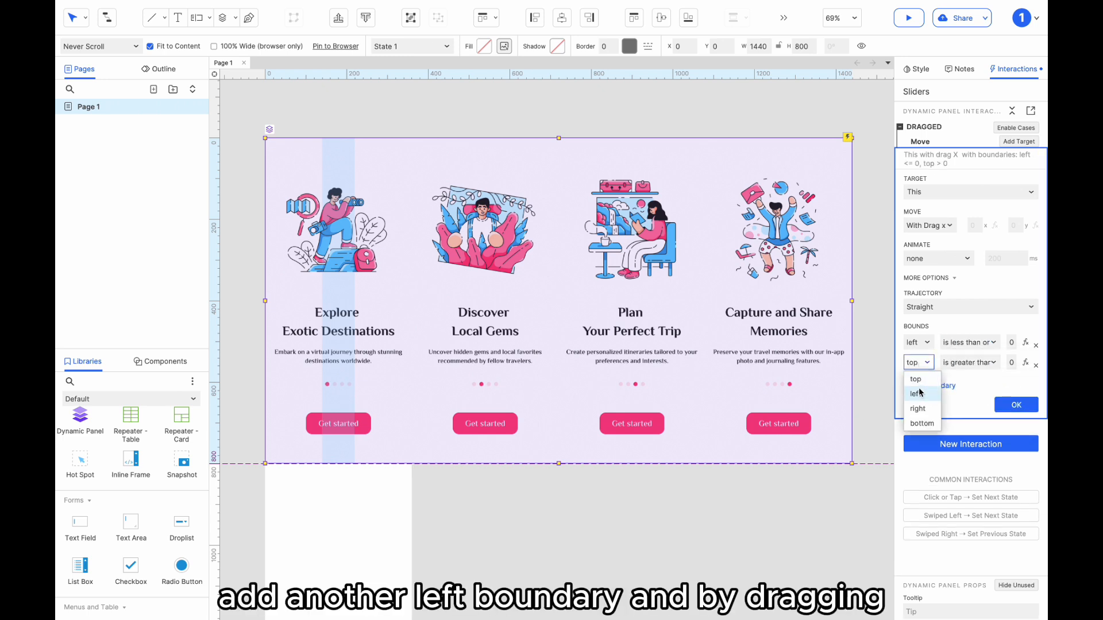
{"action": "left_click", "coordinate": [909, 389]}
{"action": "left_click_drag", "start_coordinate": [720, 264], "coordinate": [278, 272]}
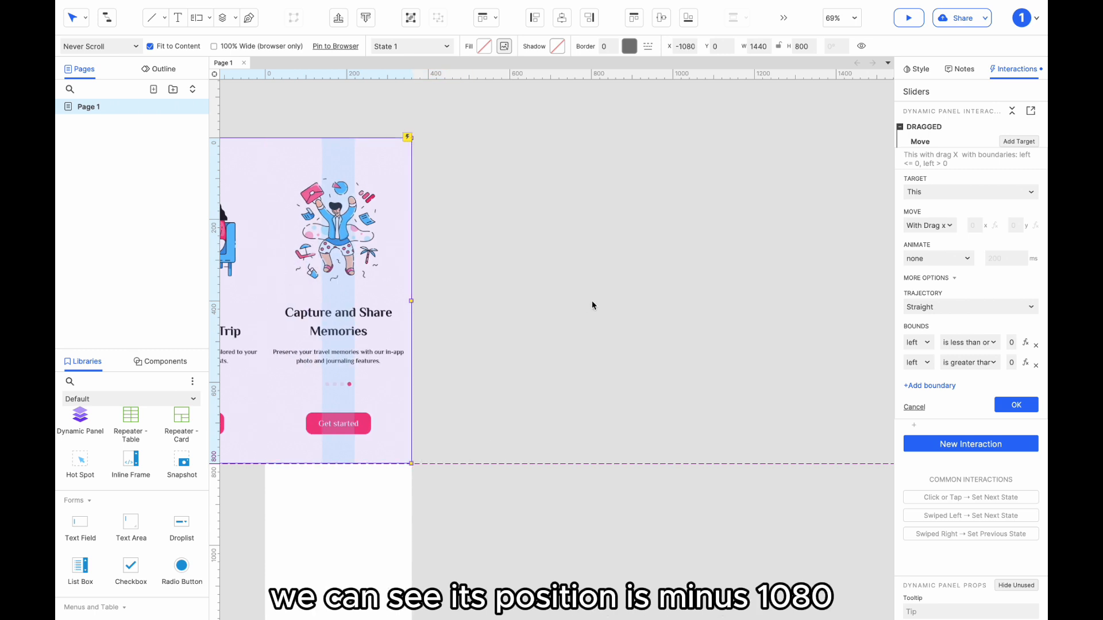
{"action": "key", "text": "ctrl+z"}
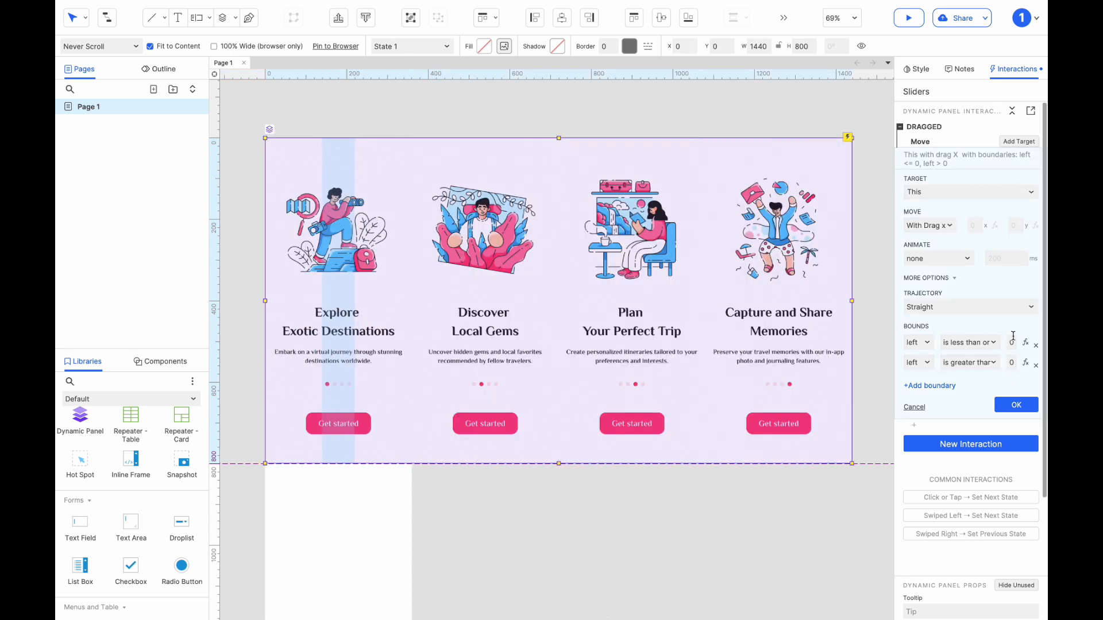
{"action": "left_click", "coordinate": [1012, 363]}
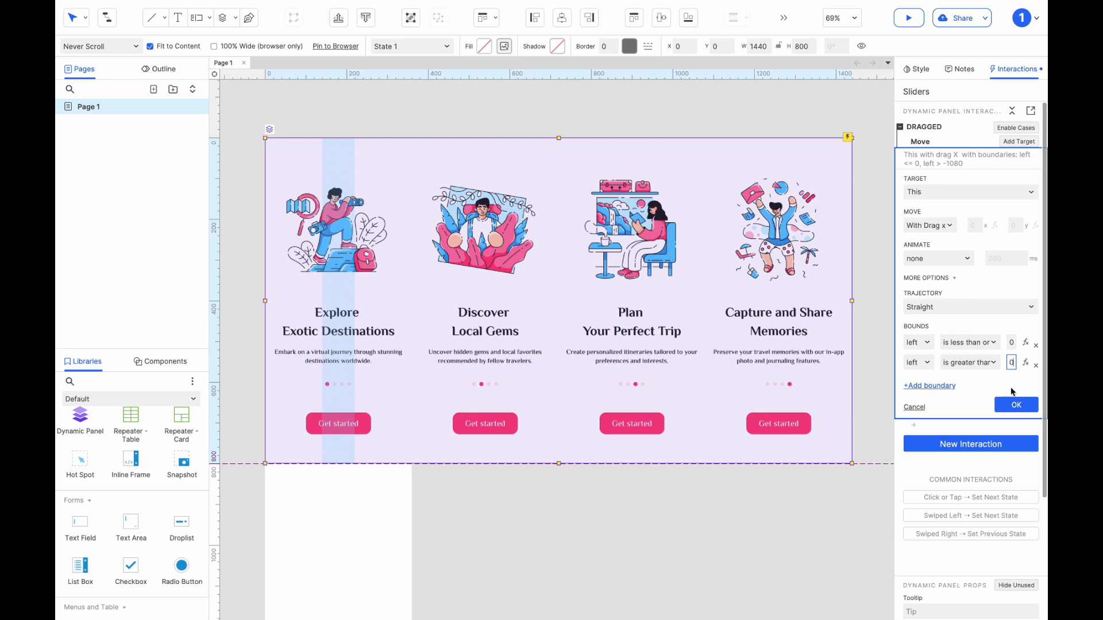
{"action": "left_click", "coordinate": [1016, 405]}
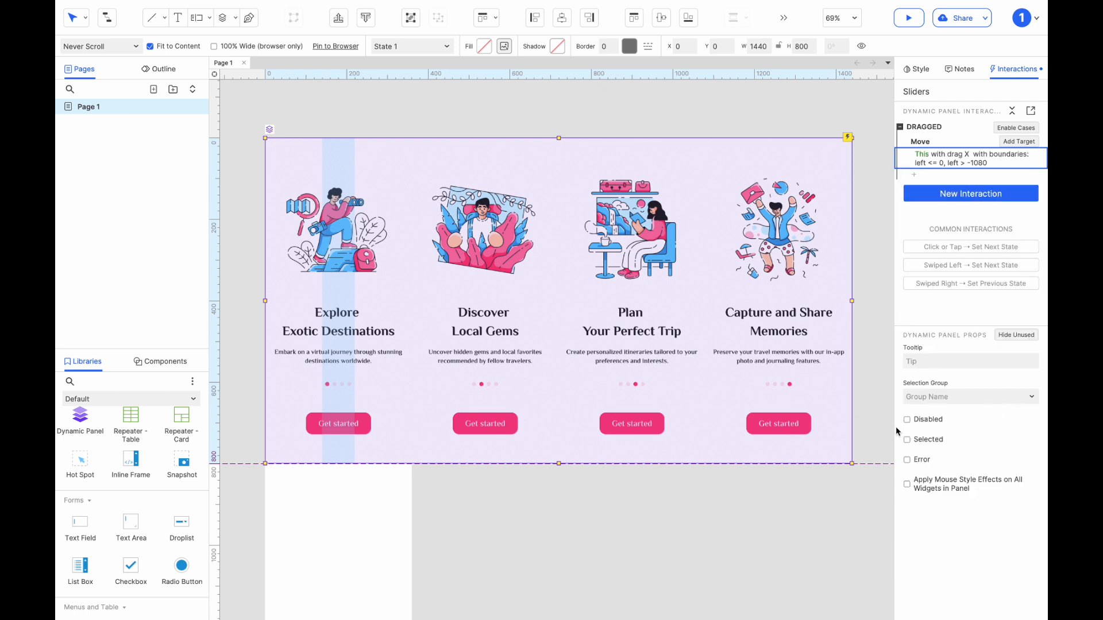
Add a Drag Dropped interaction to the Sliders panel and enable cases for it.
{"action": "left_click", "coordinate": [705, 485]}
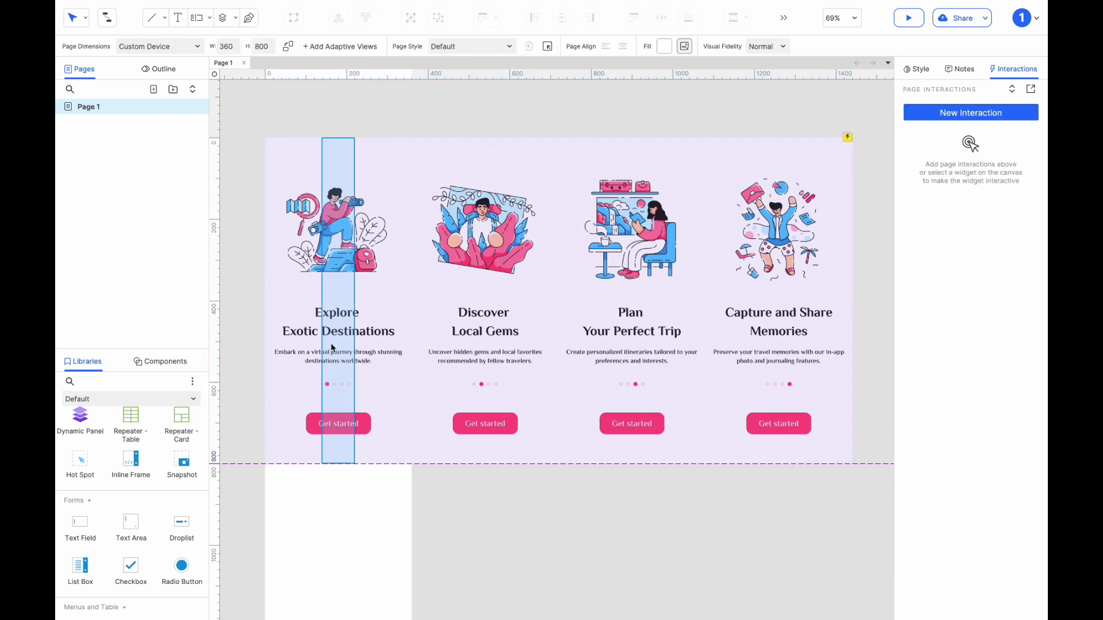
{"action": "left_click", "coordinate": [398, 332]}
{"action": "left_click", "coordinate": [971, 196]}
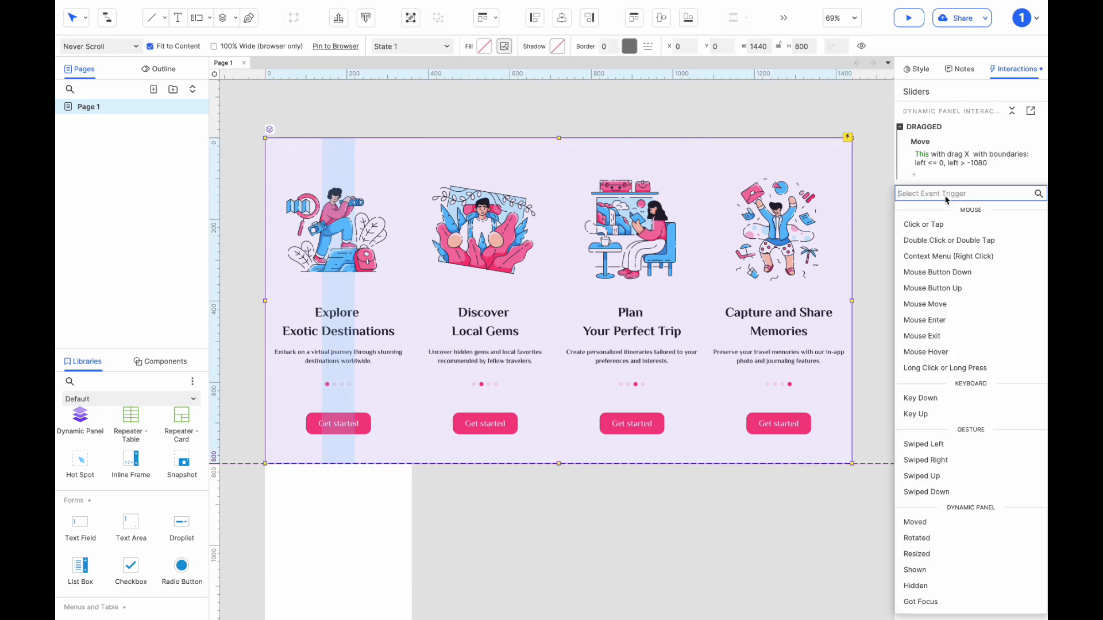
{"action": "scroll", "coordinate": [967, 386], "scroll_direction": "down", "scroll_amount": 3}
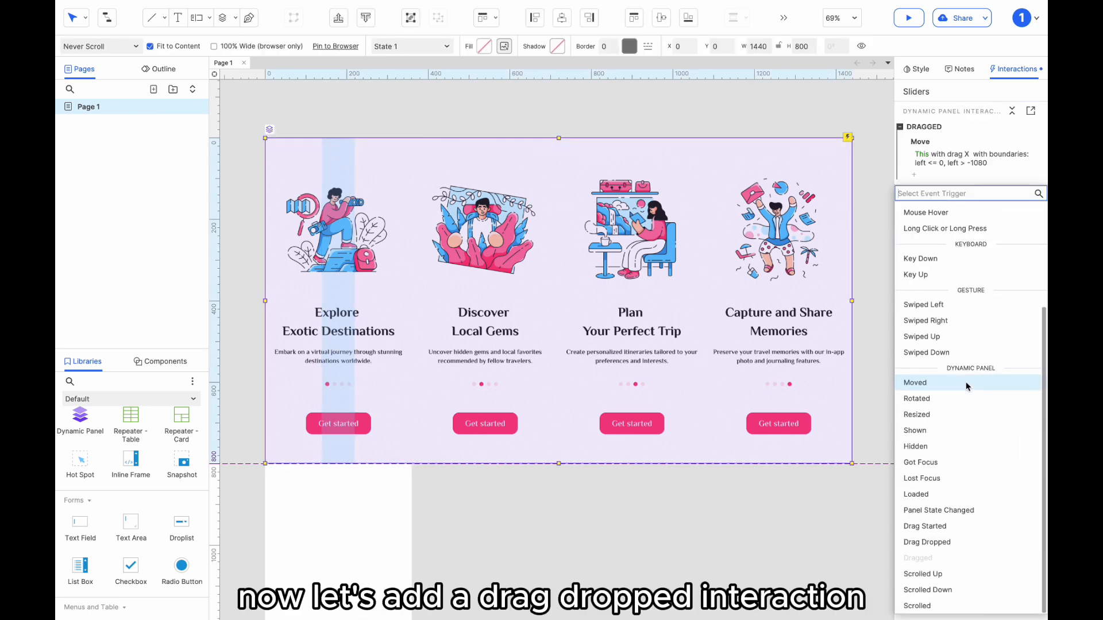
{"action": "left_click", "coordinate": [949, 540]}
{"action": "left_click", "coordinate": [974, 185]}
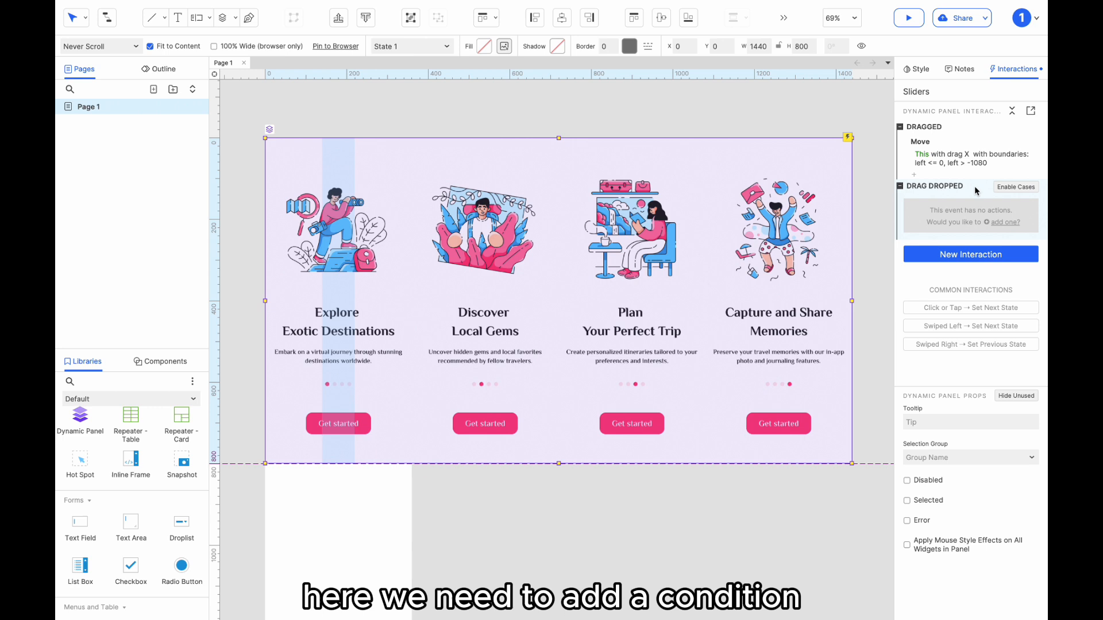
{"action": "left_click", "coordinate": [1021, 186]}
Give Case 1 the condition that the area of widget 1 is over the area of widget Center.
{"action": "left_click", "coordinate": [1007, 201]}
{"action": "left_click", "coordinate": [339, 249]}
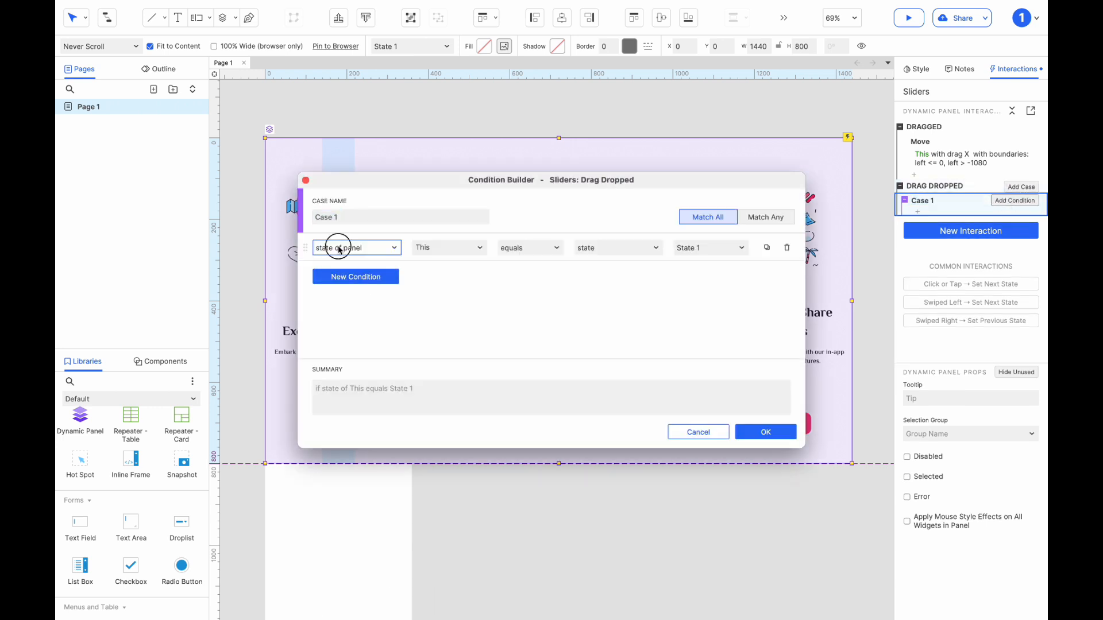
{"action": "left_click", "coordinate": [339, 249]}
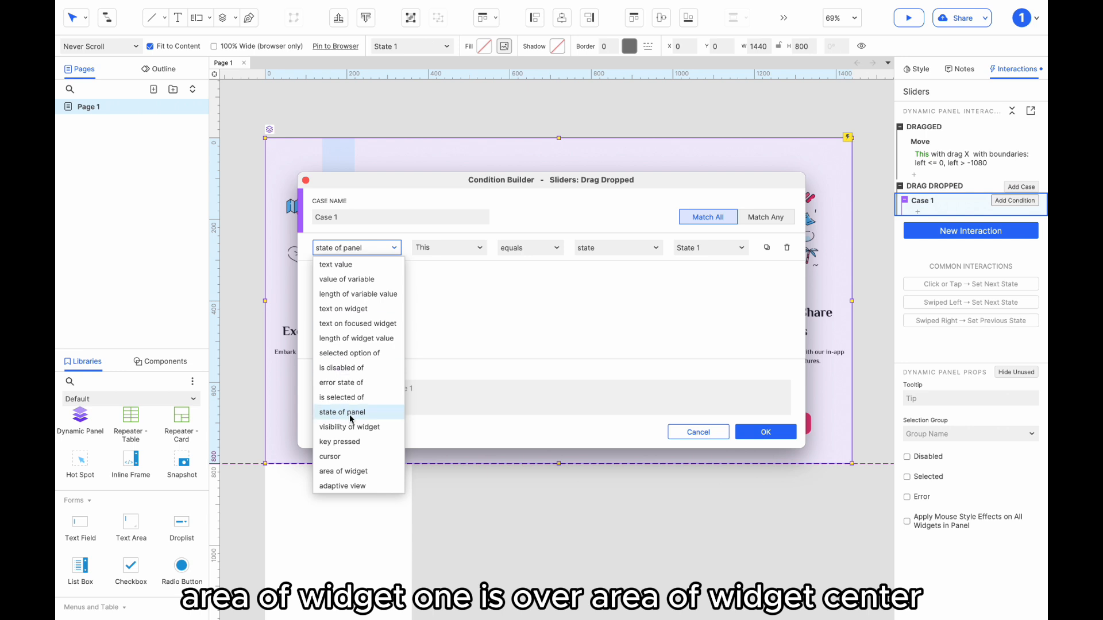
{"action": "left_click", "coordinate": [348, 471]}
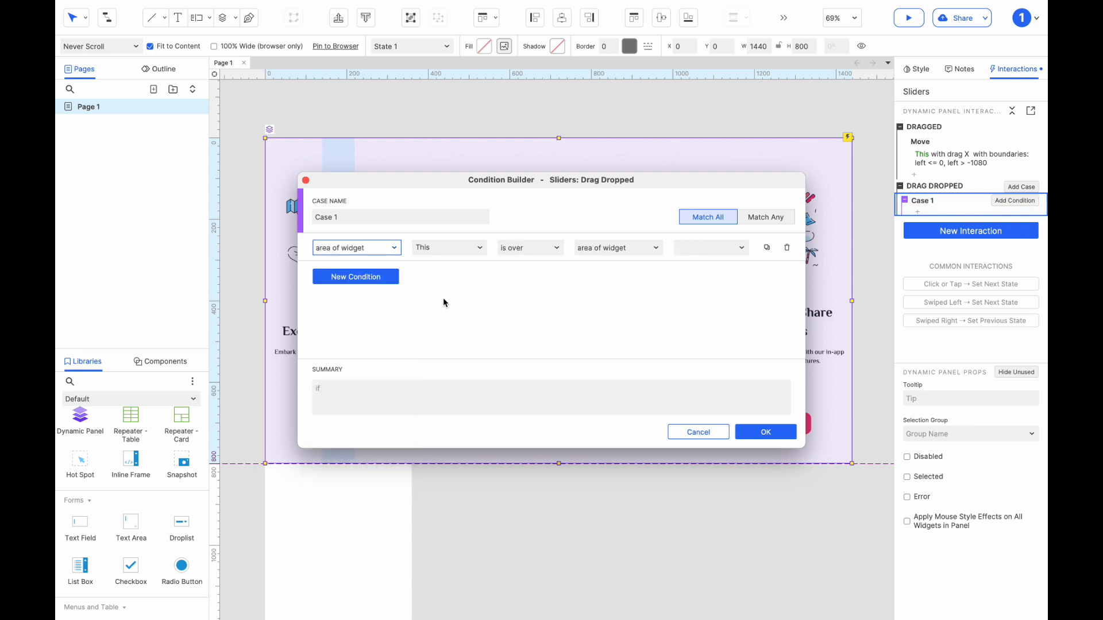
{"action": "left_click", "coordinate": [452, 251]}
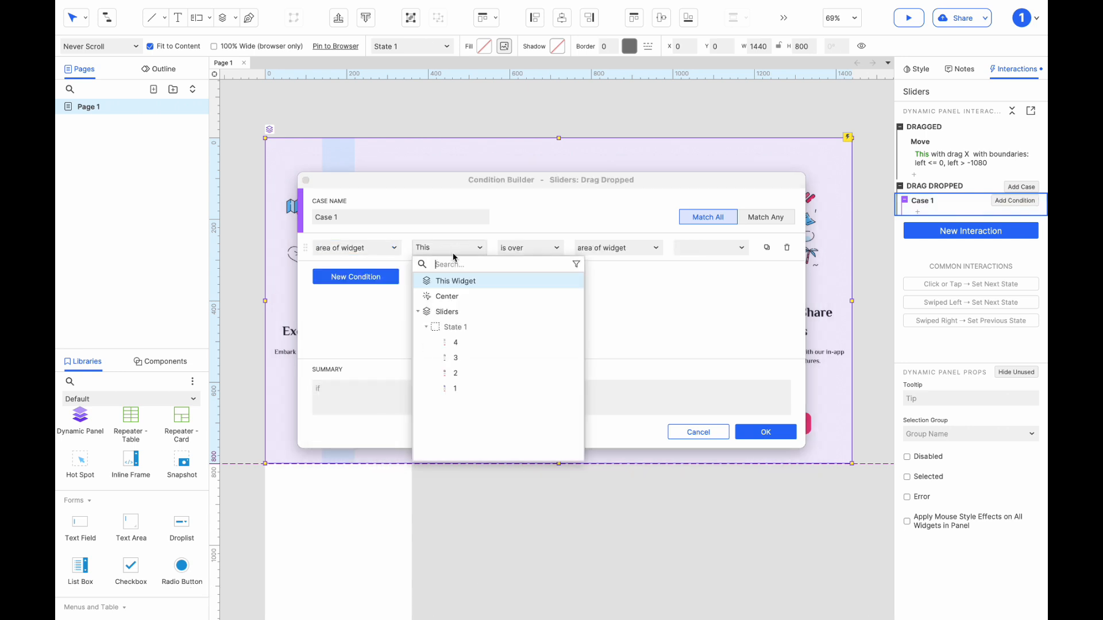
{"action": "left_click", "coordinate": [457, 383]}
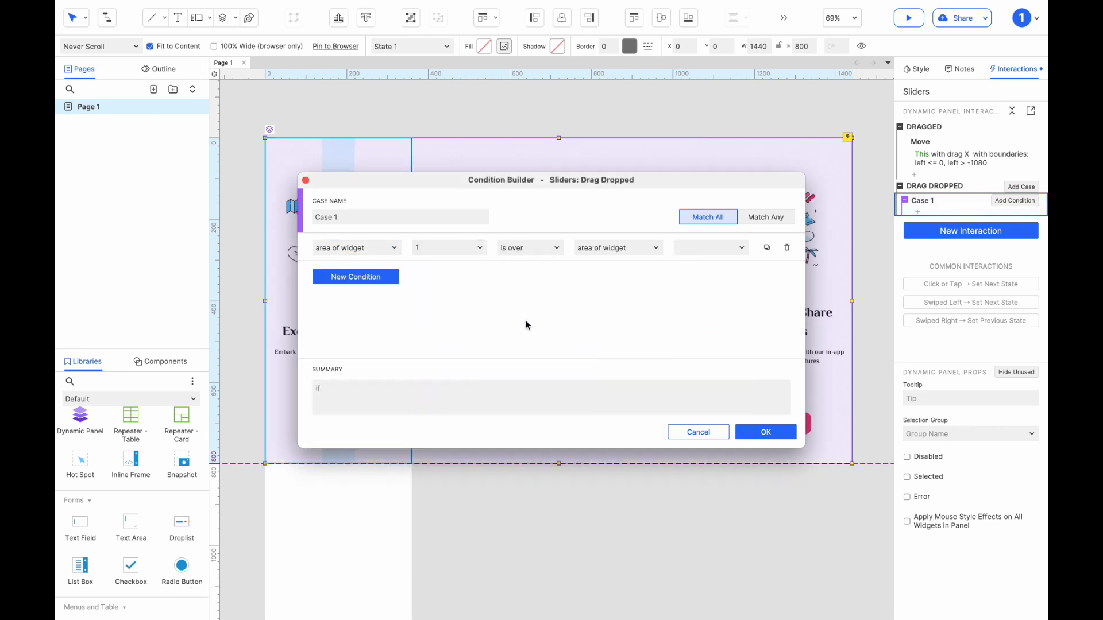
{"action": "left_click", "coordinate": [713, 251]}
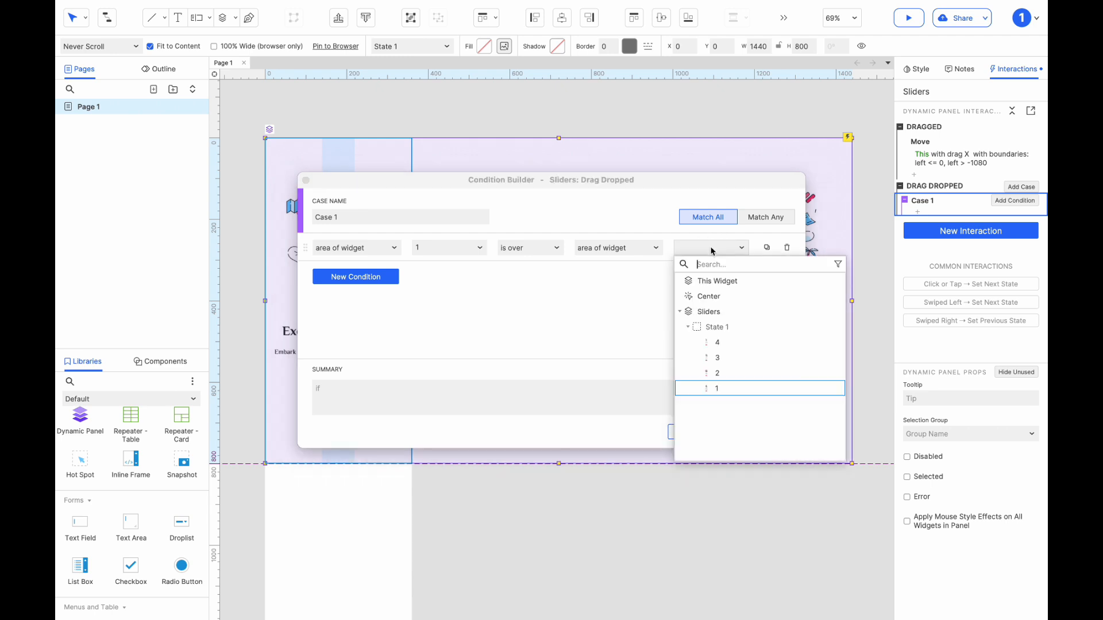
{"action": "left_click", "coordinate": [709, 296]}
{"action": "left_click", "coordinate": [762, 433]}
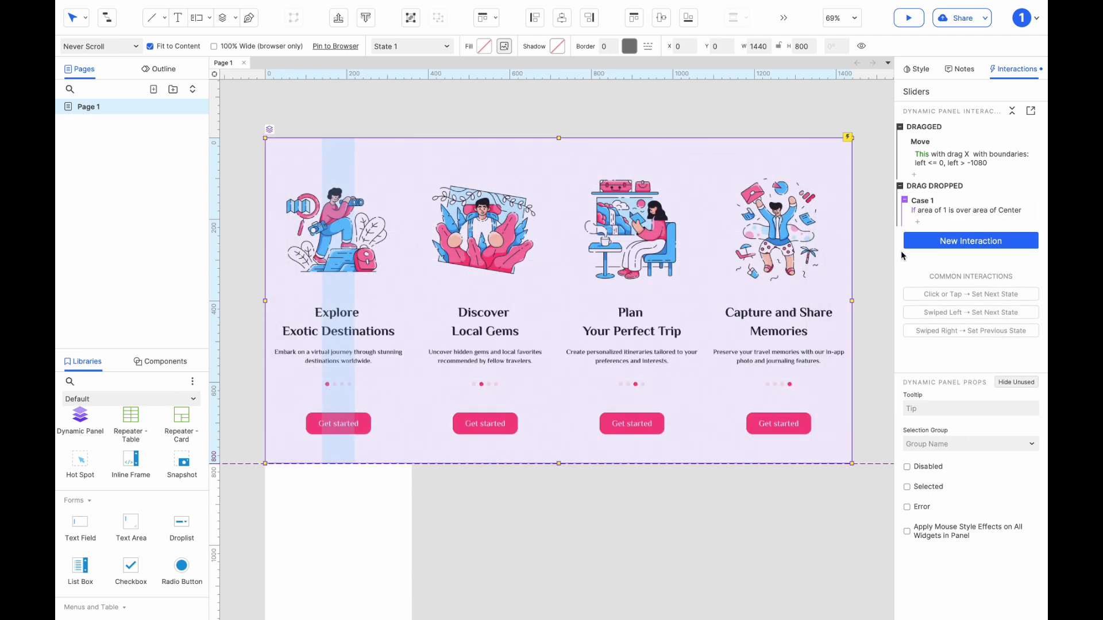
Add a Move action to Case 1 that moves This to x 0 with the y value left empty.
{"action": "left_click", "coordinate": [918, 222]}
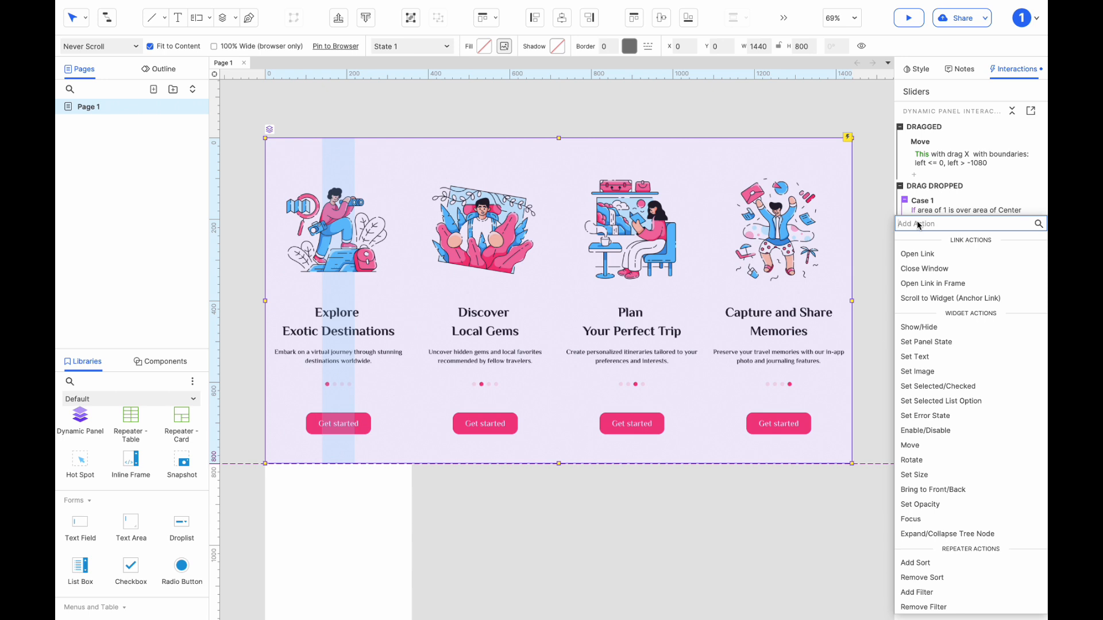
{"action": "left_click", "coordinate": [910, 447]}
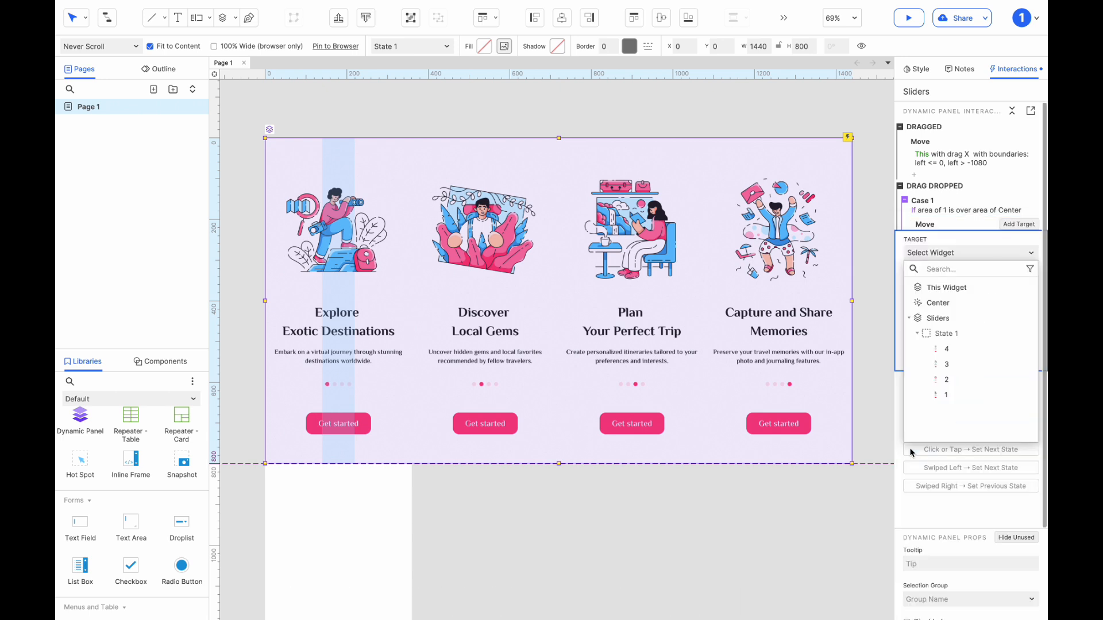
{"action": "left_click", "coordinate": [950, 288]}
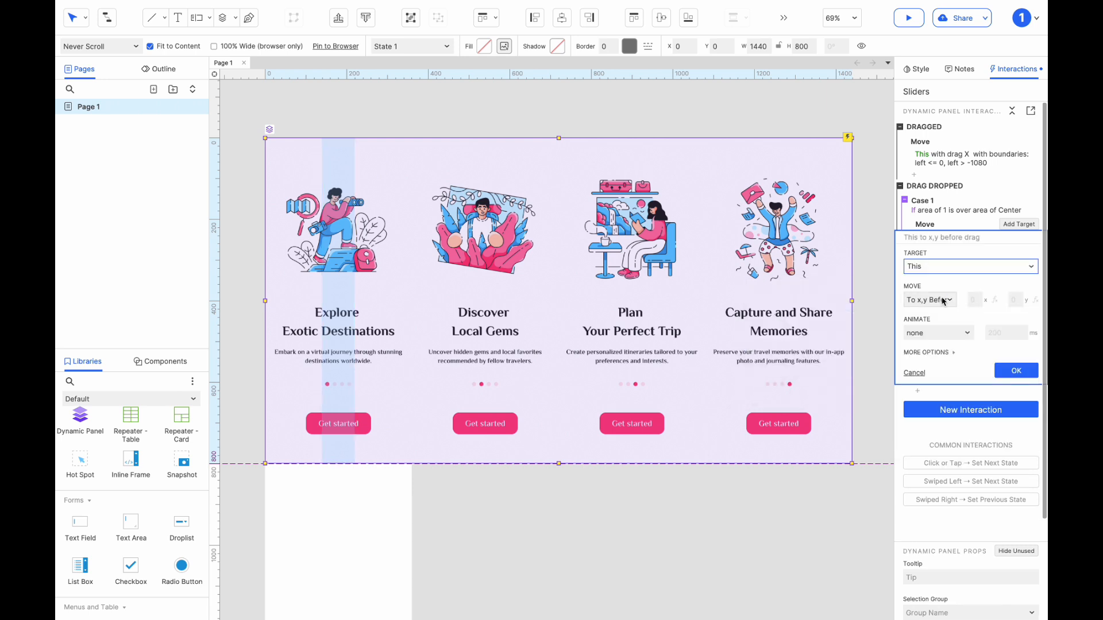
{"action": "left_click", "coordinate": [942, 301]}
{"action": "left_click", "coordinate": [927, 318]}
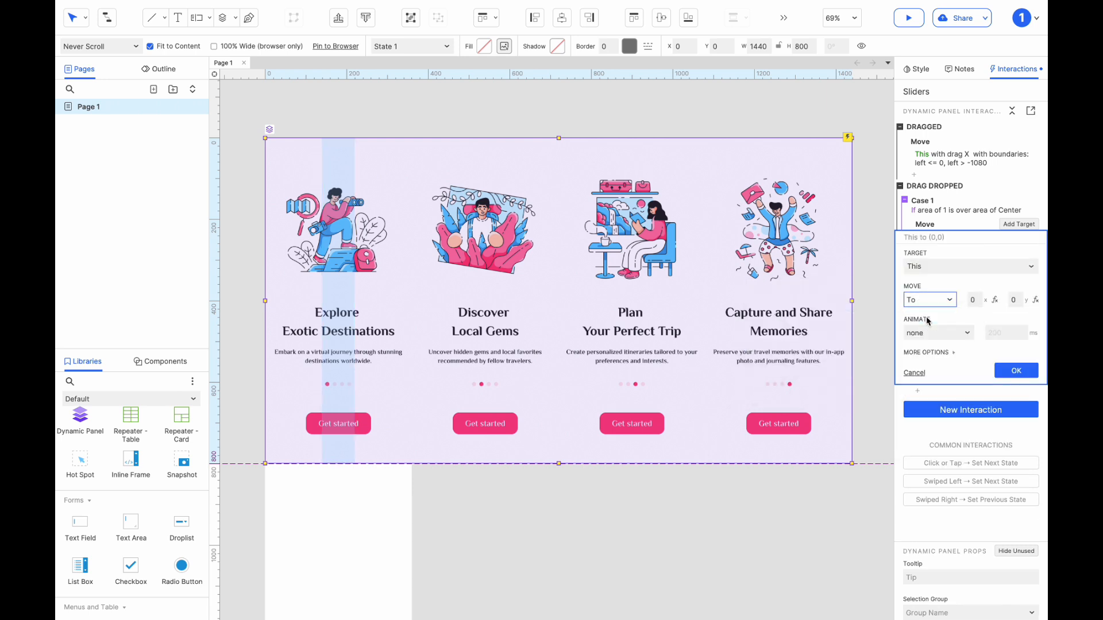
{"action": "left_click", "coordinate": [1014, 301]}
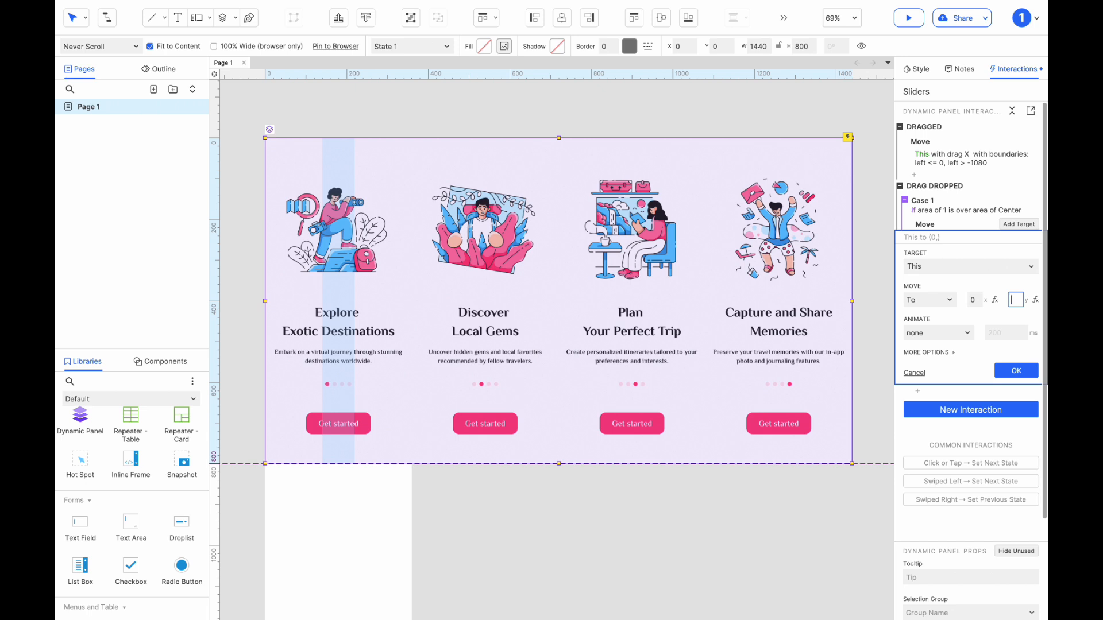
{"action": "left_click", "coordinate": [1020, 370]}
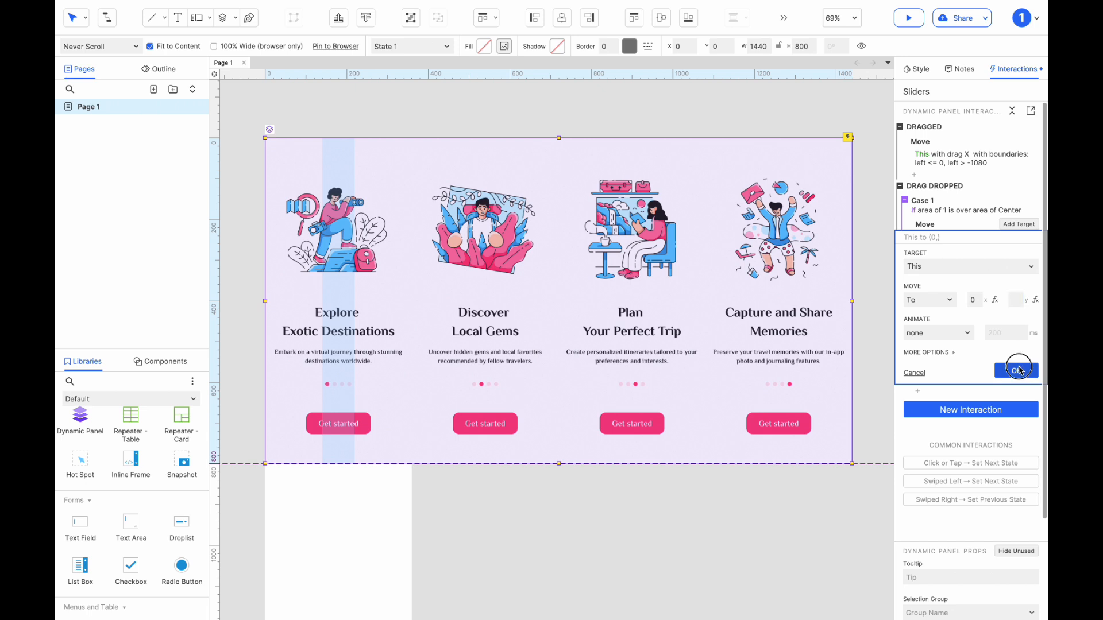
Duplicate Case 1 and set the copy's condition to area of widget 2 is over area of Center.
{"action": "left_click", "coordinate": [941, 203]}
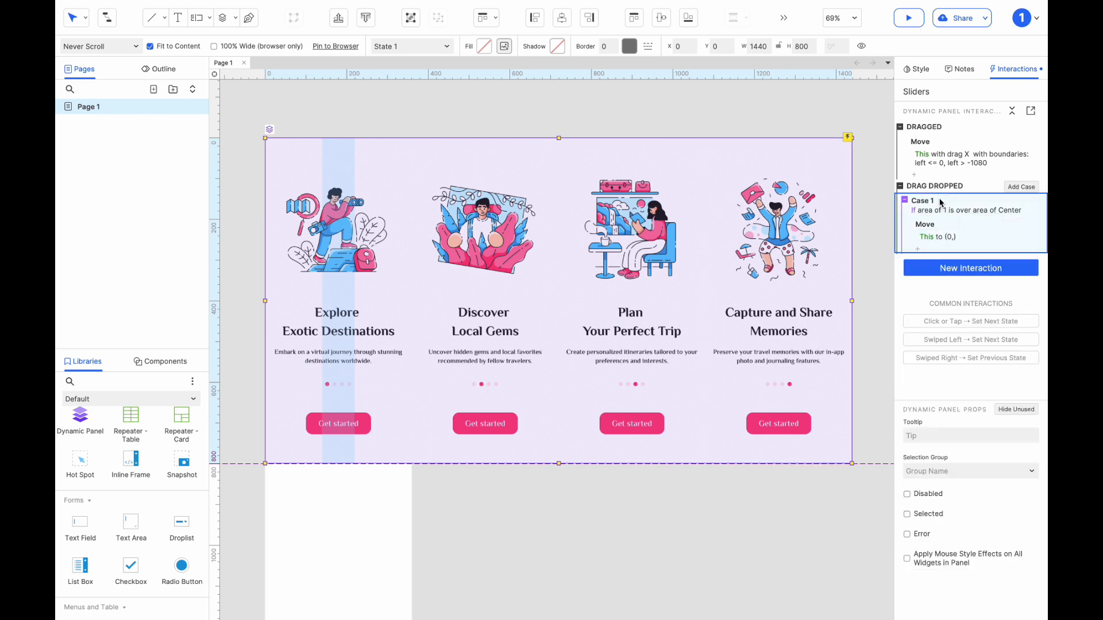
{"action": "key", "text": "ctrl+d"}
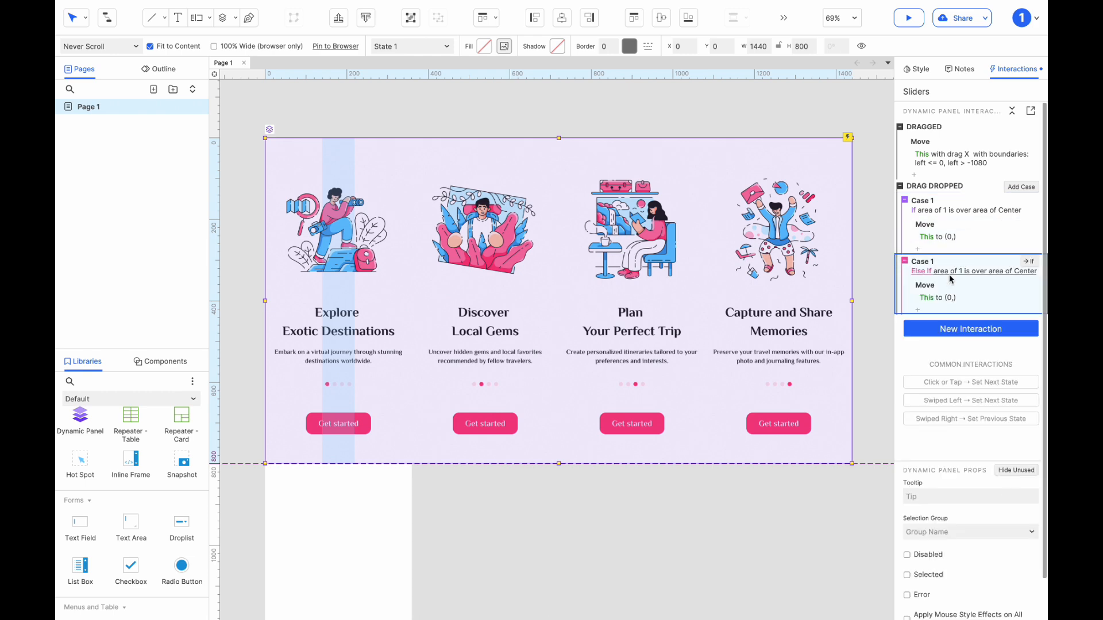
{"action": "left_click", "coordinate": [950, 272]}
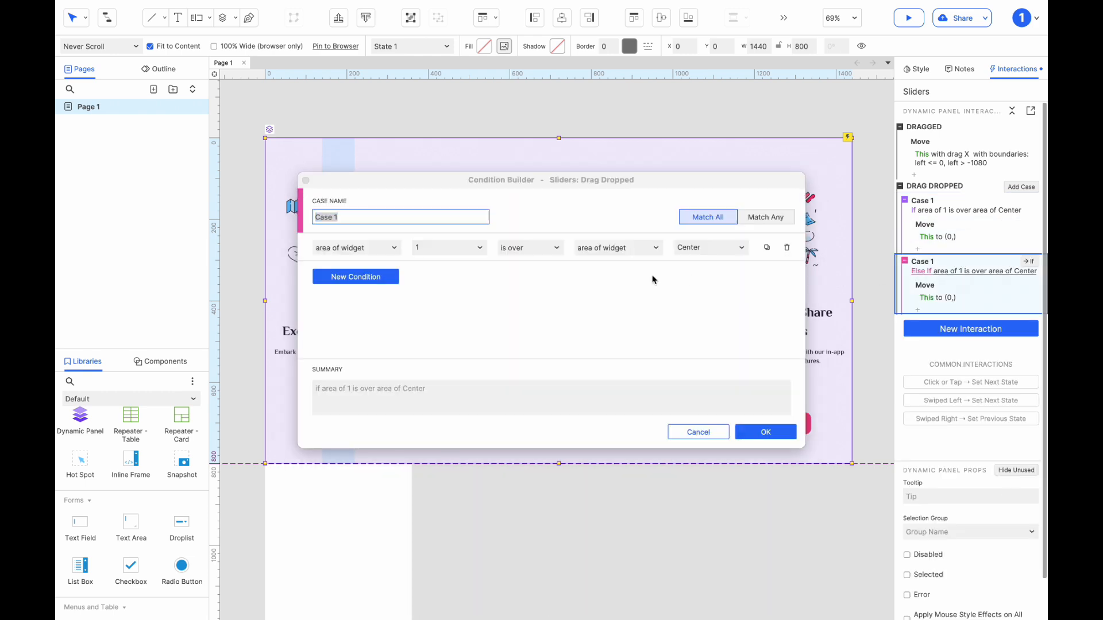
{"action": "left_click", "coordinate": [459, 248]}
{"action": "left_click", "coordinate": [456, 373]}
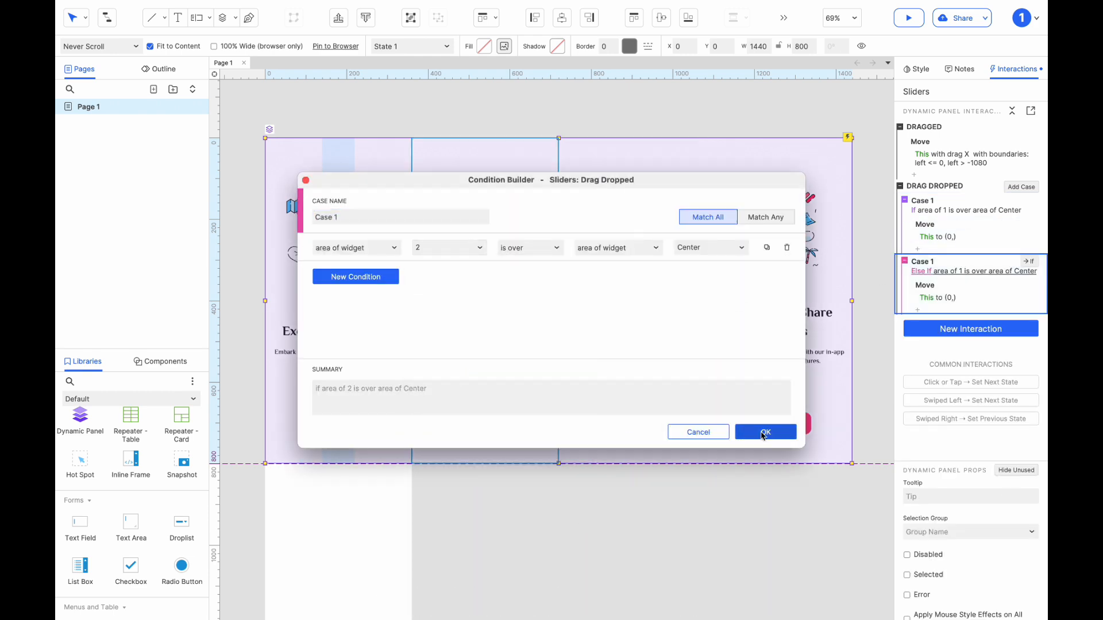
{"action": "left_click", "coordinate": [766, 432]}
Set the widget 2 case's Move x to -360, using the panel's position with slide 2 in view, and restore the panel's position.
{"action": "left_click_drag", "start_coordinate": [629, 278], "coordinate": [509, 257]}
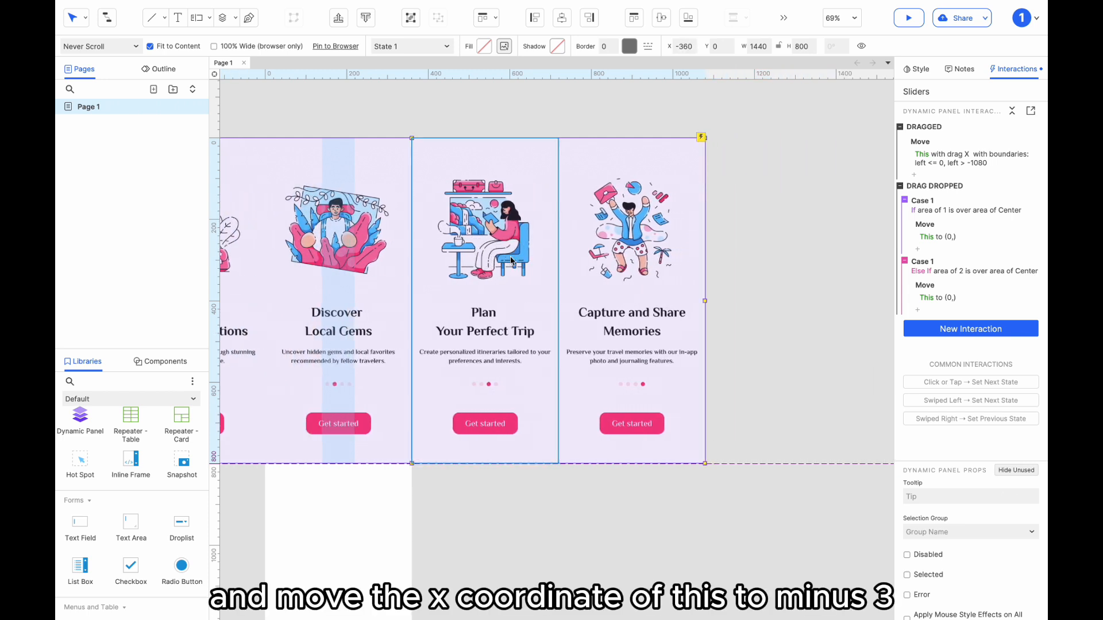
{"action": "scroll", "coordinate": [510, 258], "scroll_direction": "left", "scroll_amount": 1}
{"action": "key", "text": "super+z"}
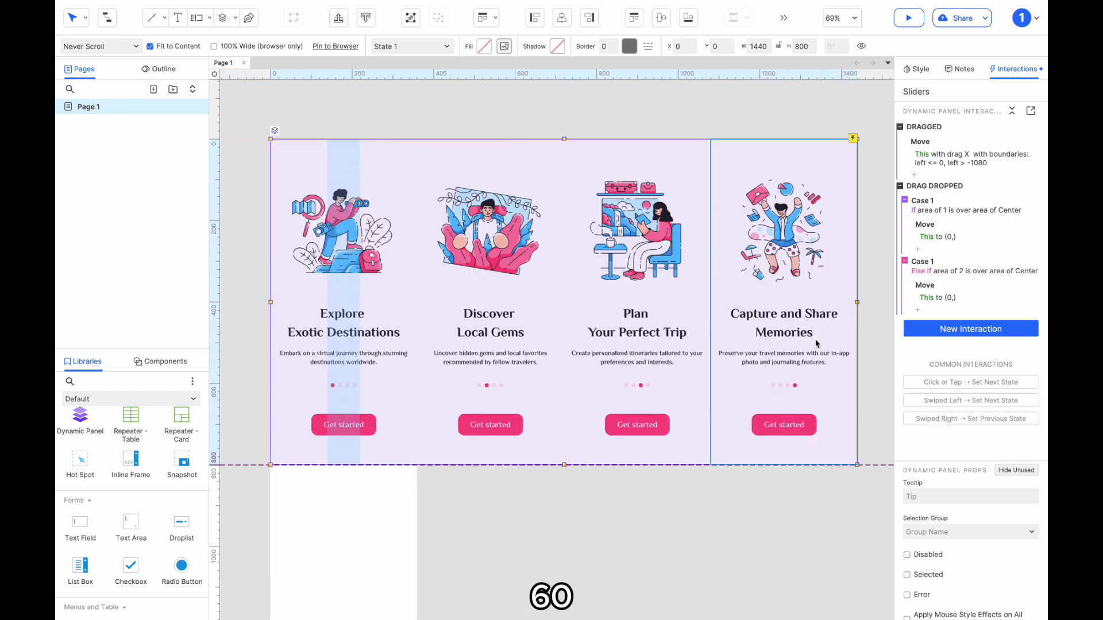
{"action": "left_click", "coordinate": [951, 300]}
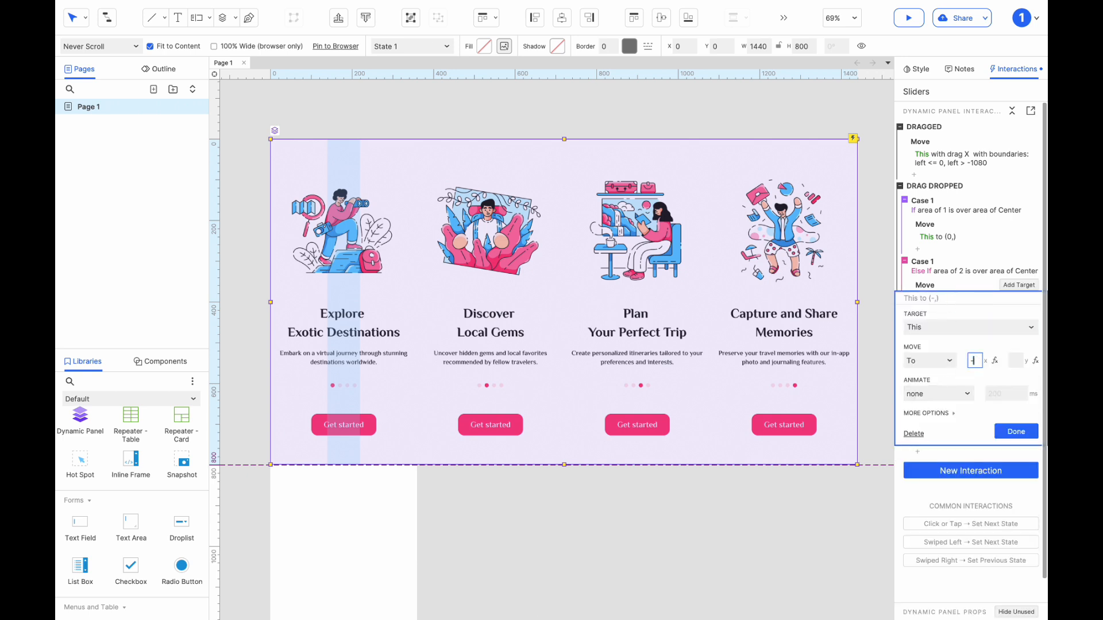
{"action": "left_click", "coordinate": [1016, 431]}
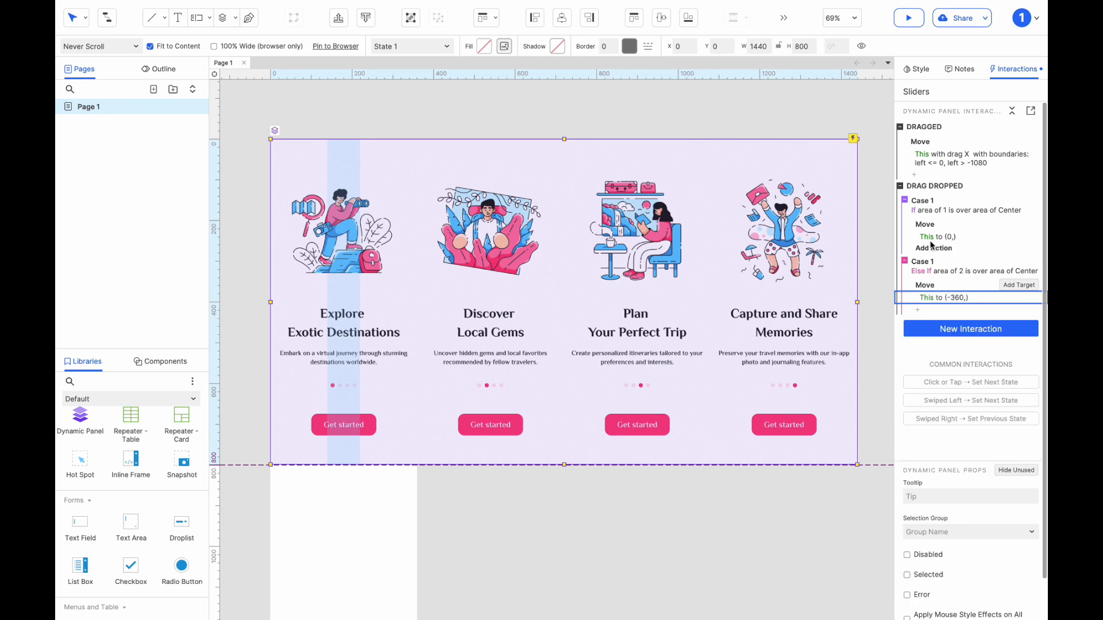
Duplicate the widget 2 case and set the copy's condition to area of widget 3 is over area of Center.
{"action": "key", "text": "super+d"}
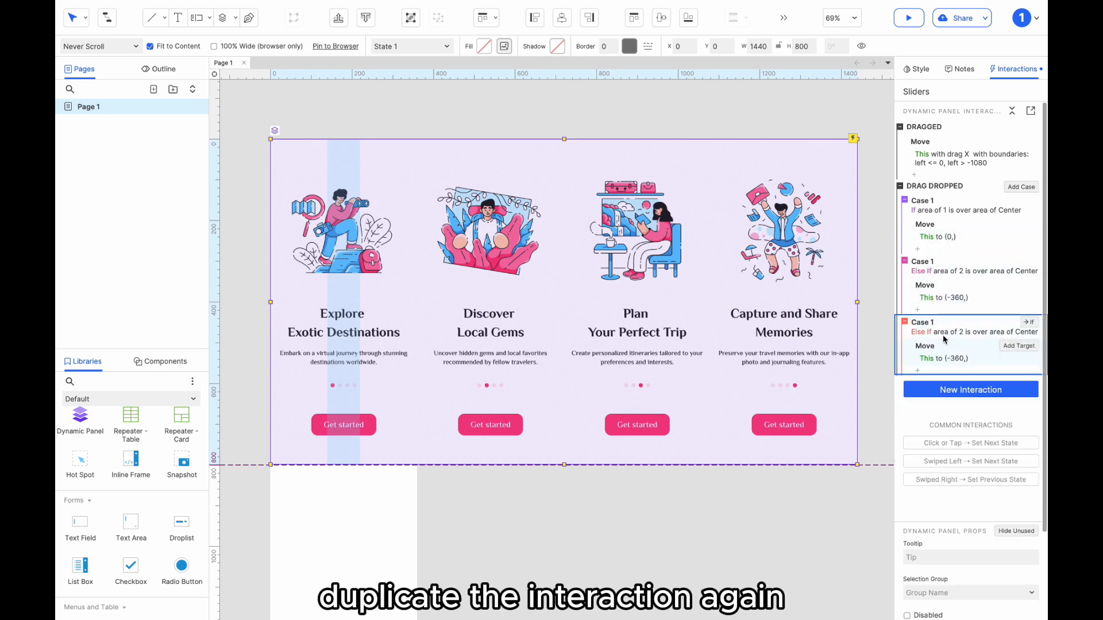
{"action": "double_click", "coordinate": [939, 334]}
{"action": "left_click", "coordinate": [448, 248]}
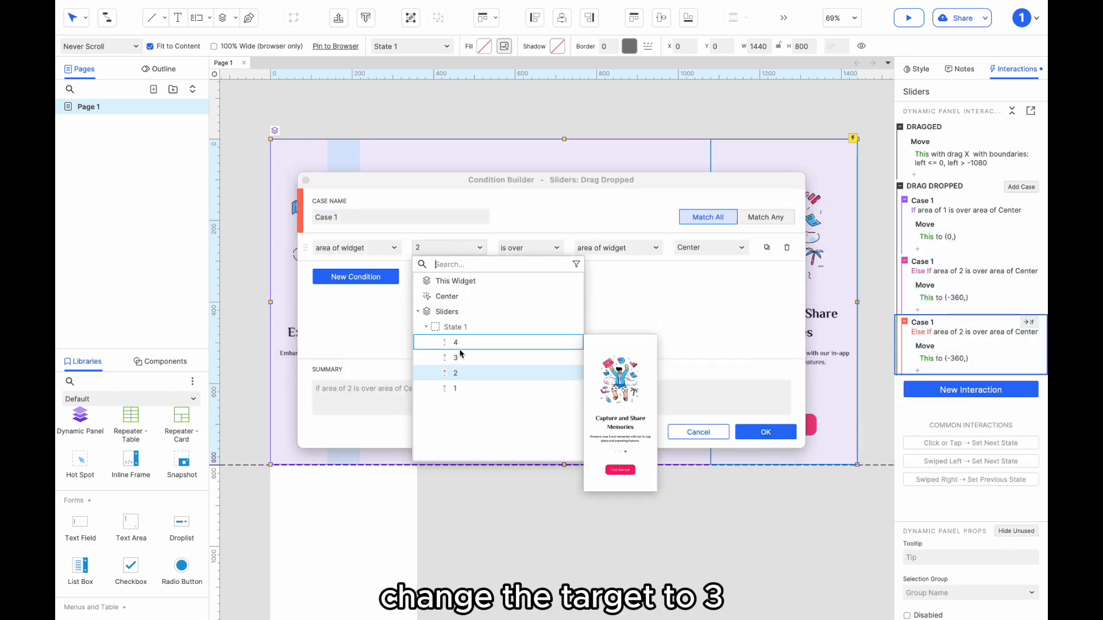
{"action": "left_click", "coordinate": [455, 359]}
{"action": "left_click", "coordinate": [761, 432]}
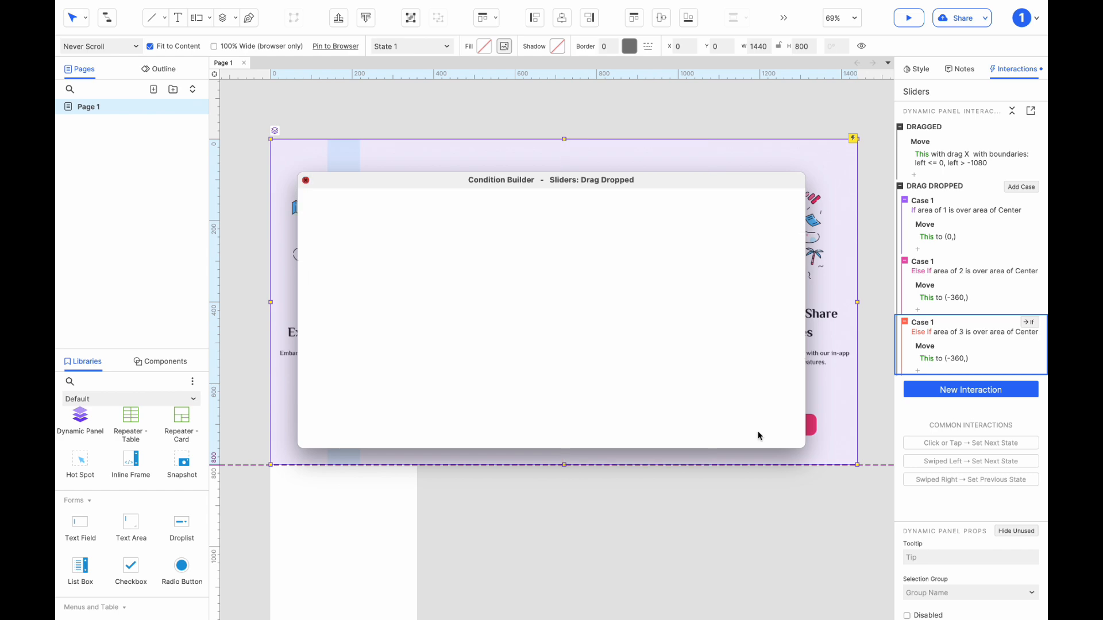
Set the widget 3 case's Move x to -720, trying the panel's position with slide 3 in view and undoing that shift.
{"action": "left_click_drag", "start_coordinate": [676, 303], "coordinate": [396, 301]}
{"action": "key", "text": "ctrl+z"}
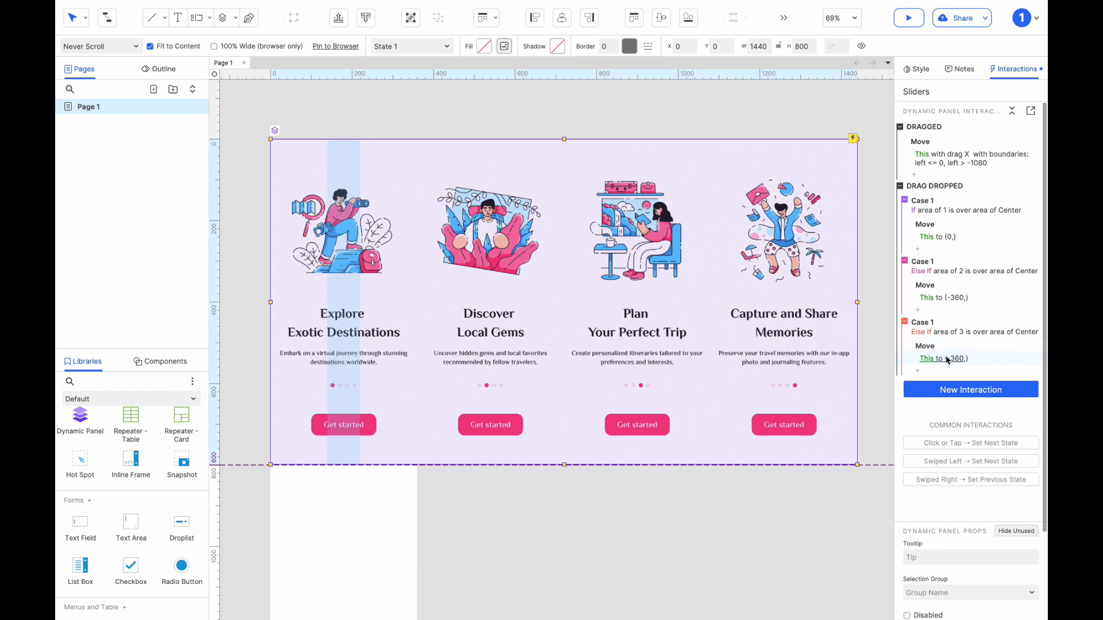
{"action": "left_click", "coordinate": [948, 360]}
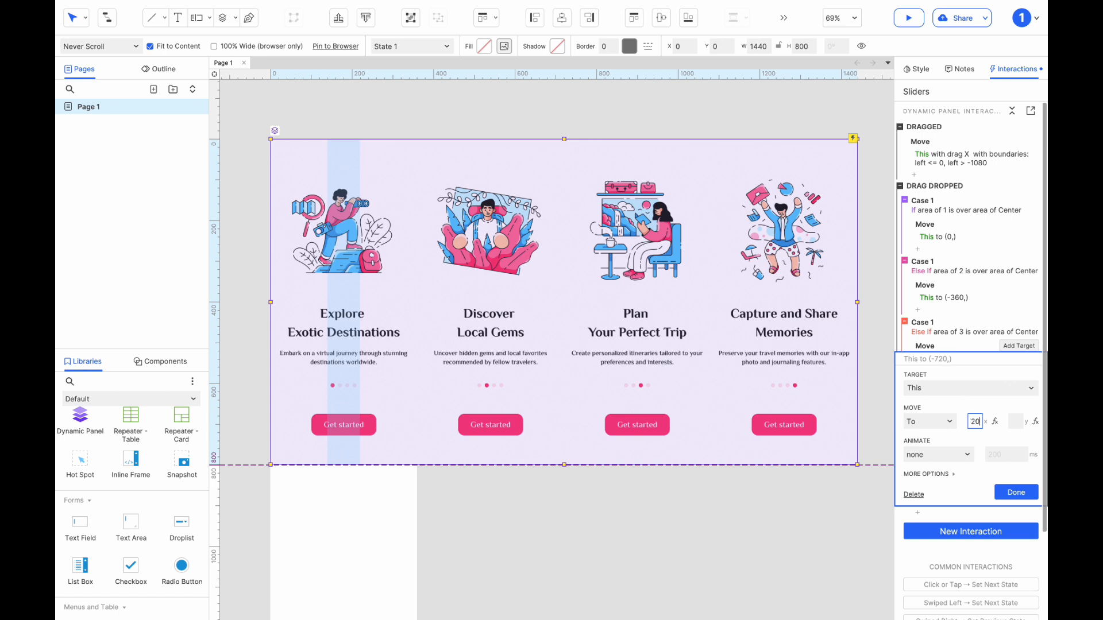
{"action": "left_click", "coordinate": [1020, 487]}
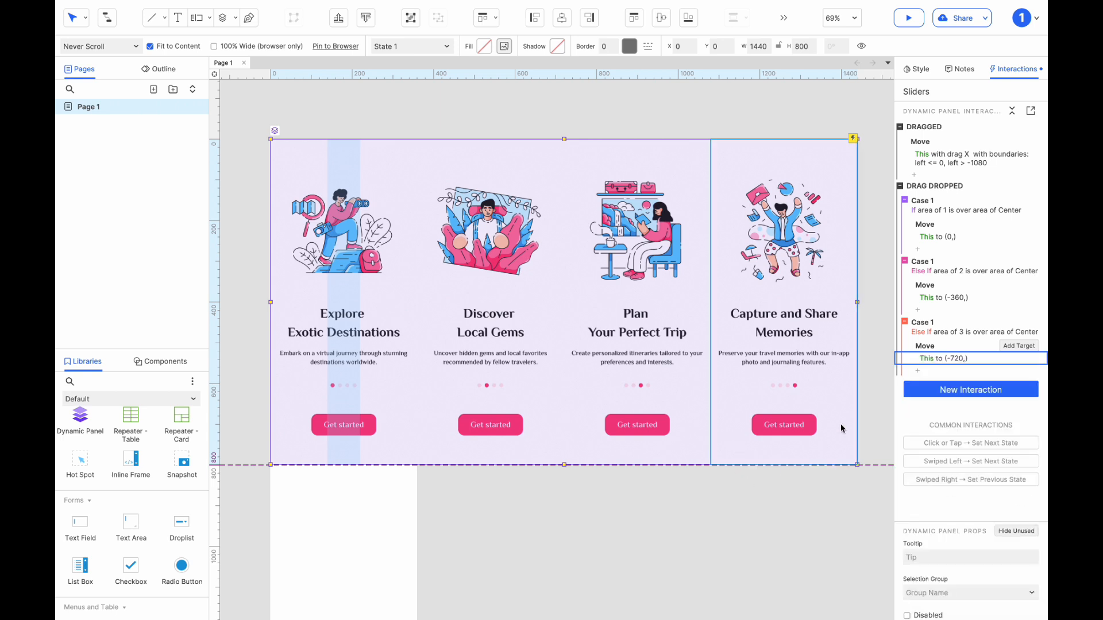
Duplicate the widget 3 case and set the copy's condition to area of widget 4 is over area of Center.
{"action": "left_click", "coordinate": [927, 324]}
{"action": "key", "text": "super+d"}
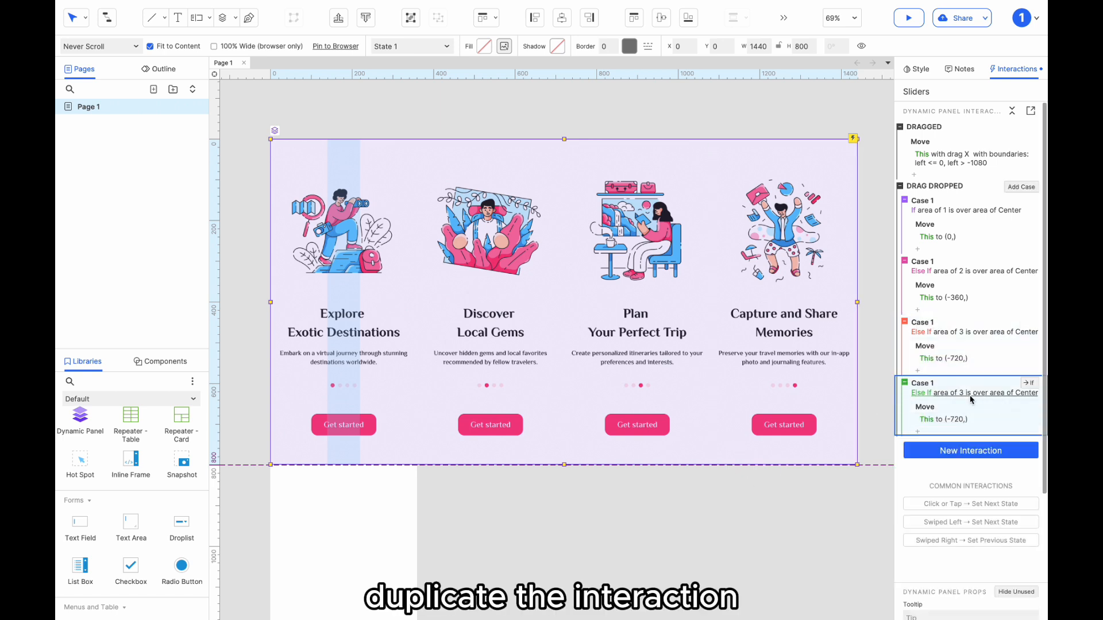
{"action": "left_click", "coordinate": [970, 395]}
{"action": "left_click", "coordinate": [448, 247]}
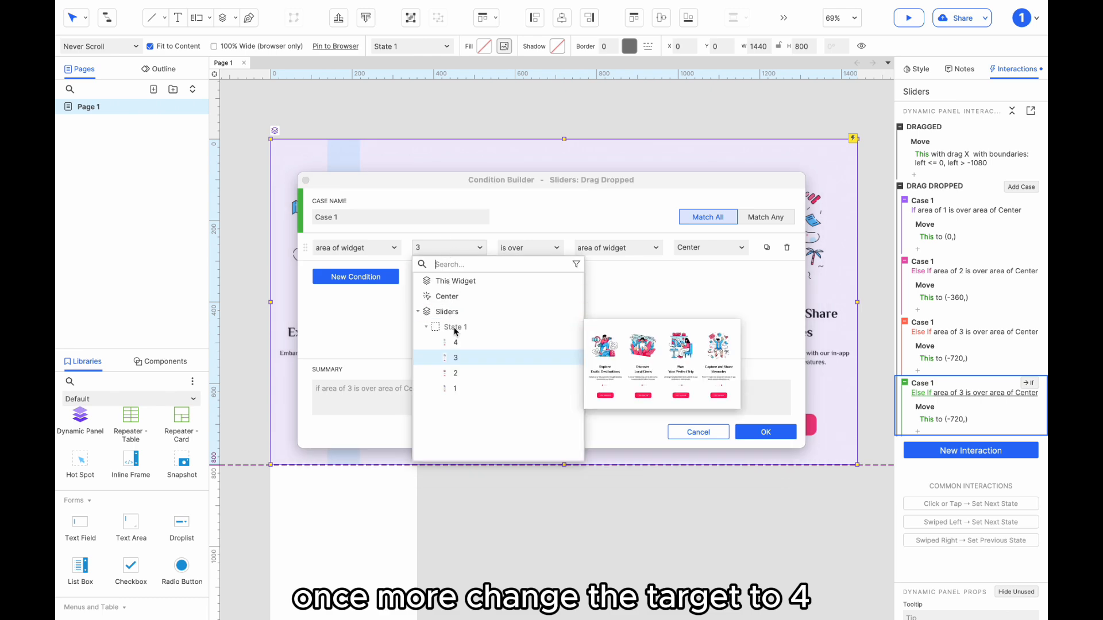
{"action": "left_click", "coordinate": [458, 342]}
{"action": "left_click", "coordinate": [766, 432]}
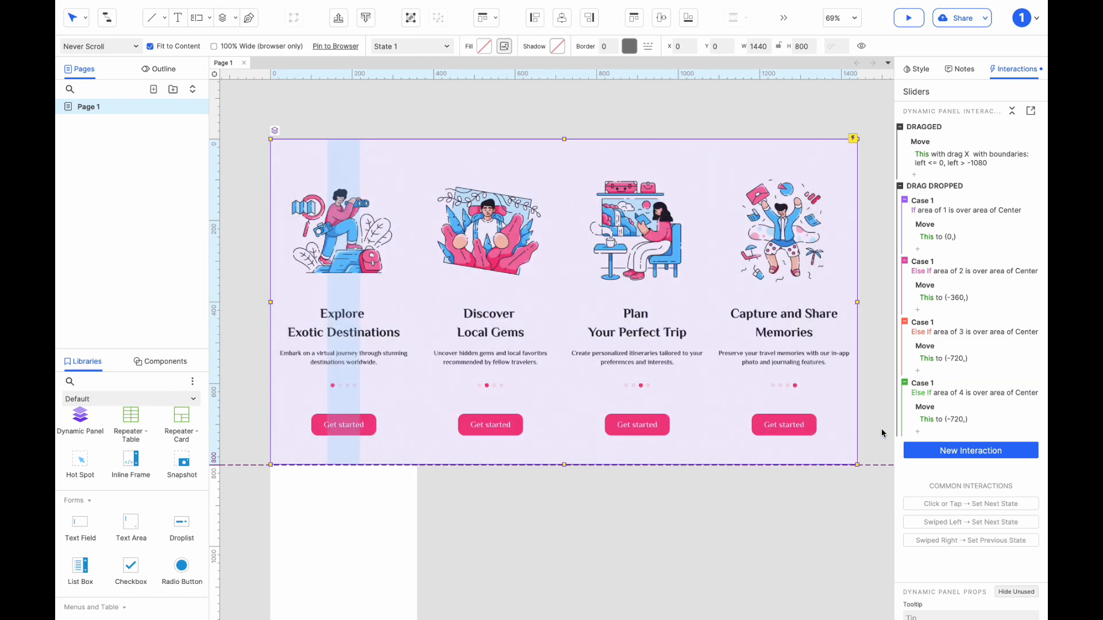
Set the Move x of the widget 4 case to -1080.
{"action": "left_click", "coordinate": [941, 428]}
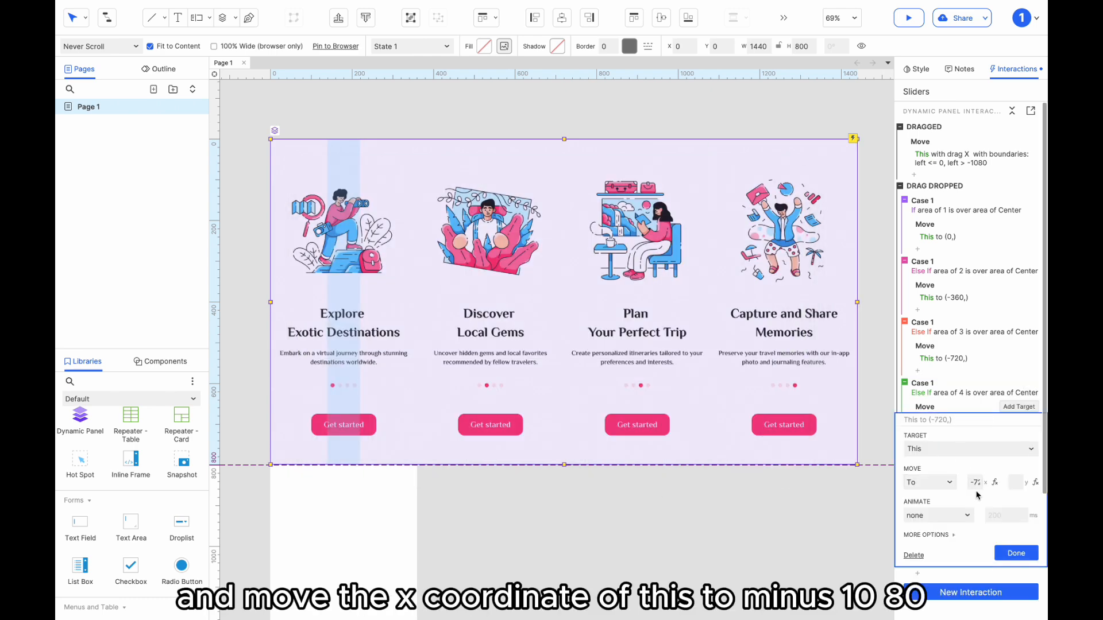
{"action": "type", "text": "-1080"}
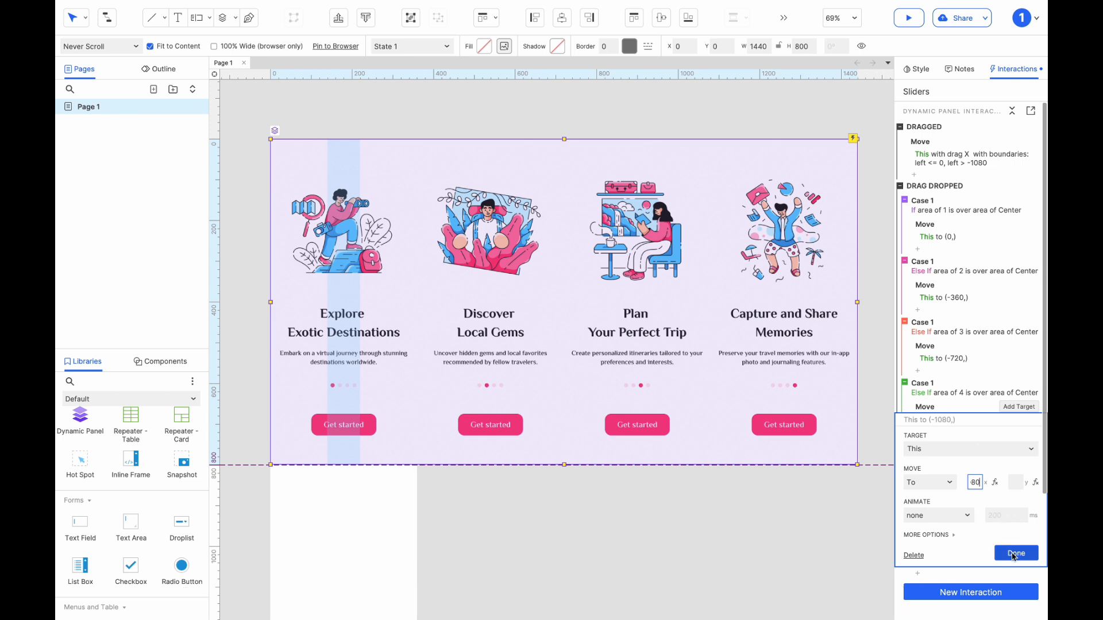
{"action": "left_click", "coordinate": [1013, 555]}
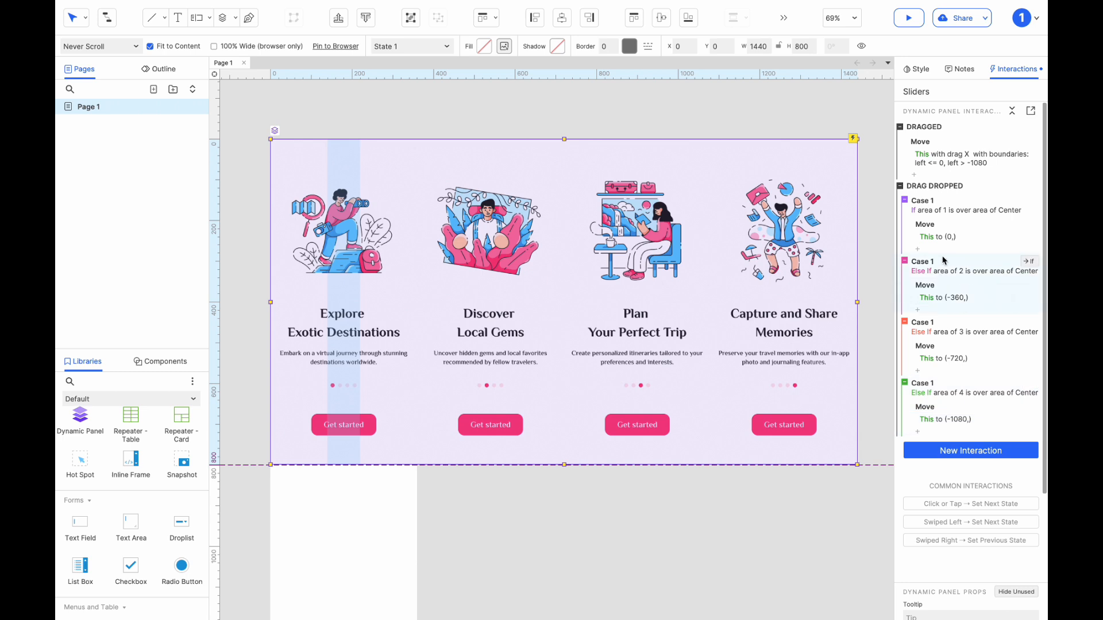
Apply a linear animation to the Move actions of the widget 1 and widget 2 cases.
{"action": "left_click", "coordinate": [939, 237]}
{"action": "left_click", "coordinate": [928, 333]}
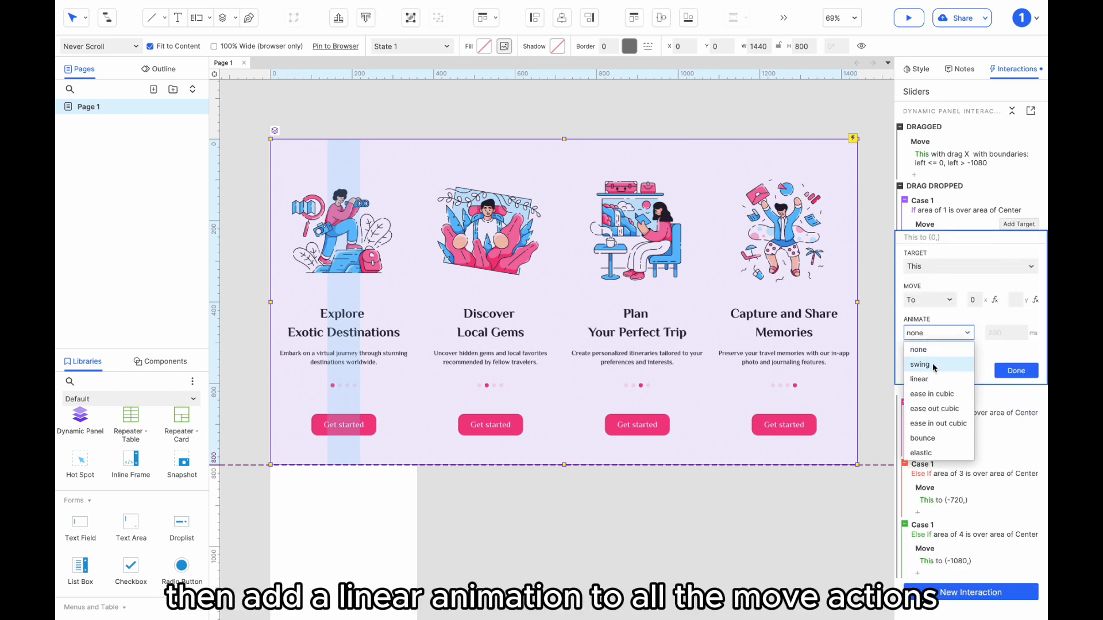
{"action": "left_click", "coordinate": [934, 379]}
{"action": "left_click", "coordinate": [1010, 370]}
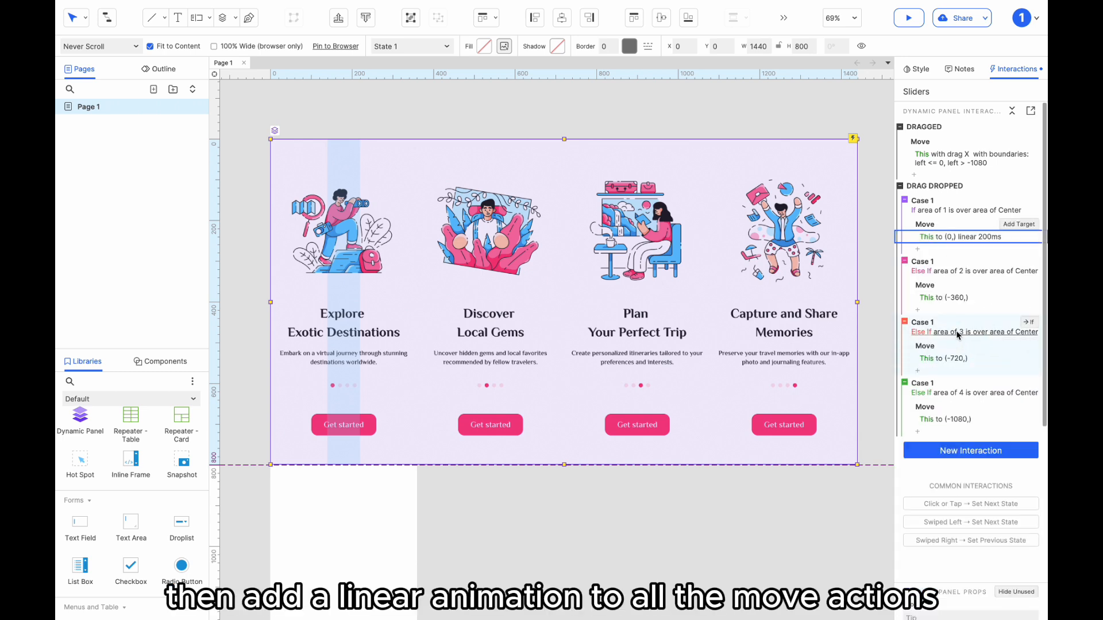
{"action": "left_click", "coordinate": [947, 298]}
{"action": "left_click", "coordinate": [934, 394]}
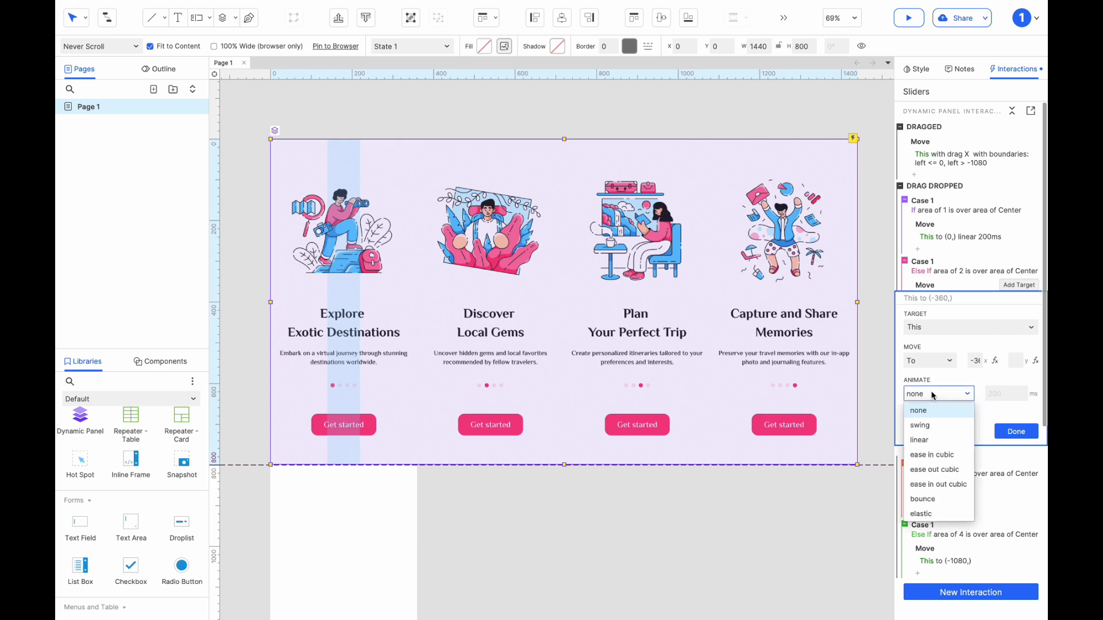
{"action": "left_click", "coordinate": [935, 440]}
{"action": "left_click", "coordinate": [1015, 430]}
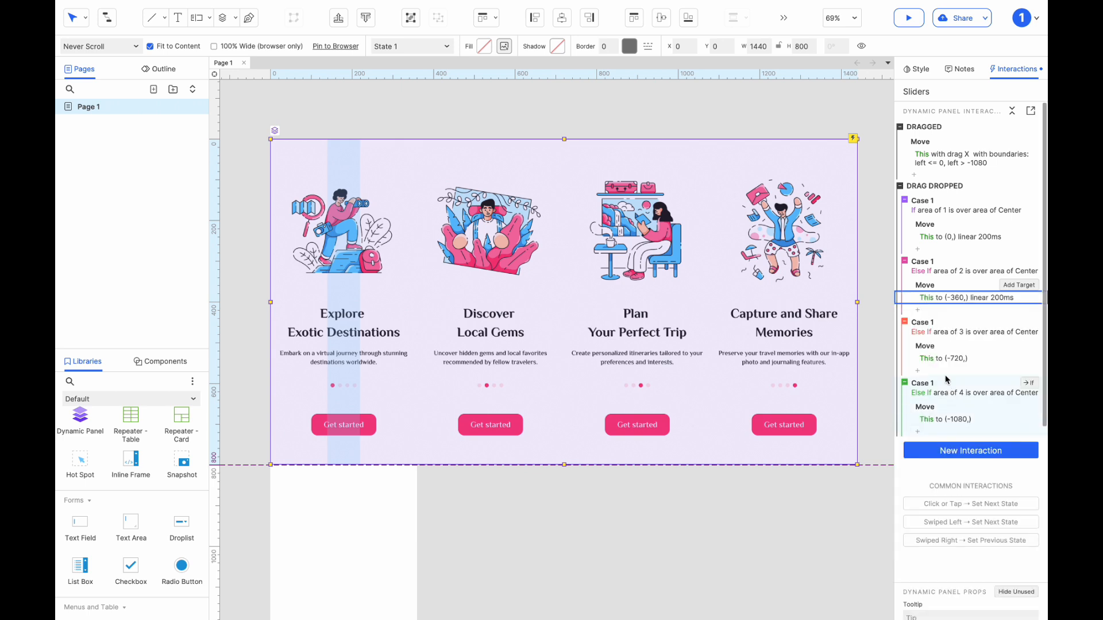
Apply an ease in cubic animation to the Move action of the widget 3 case.
{"action": "left_click", "coordinate": [943, 358]}
{"action": "left_click", "coordinate": [932, 454]}
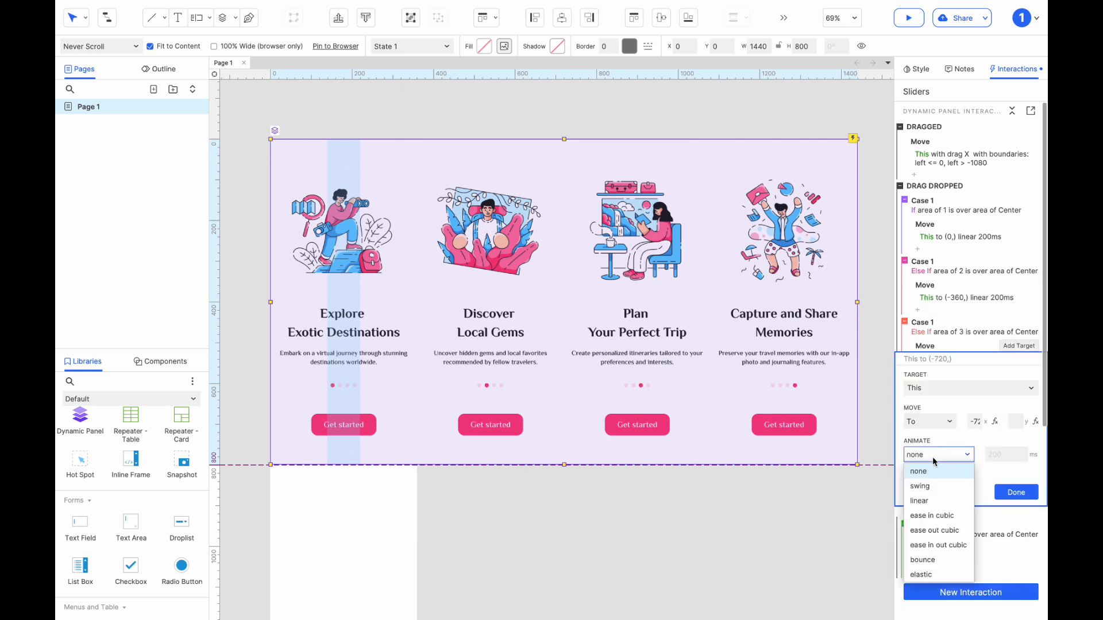
{"action": "left_click", "coordinate": [933, 514]}
{"action": "left_click", "coordinate": [1015, 493]}
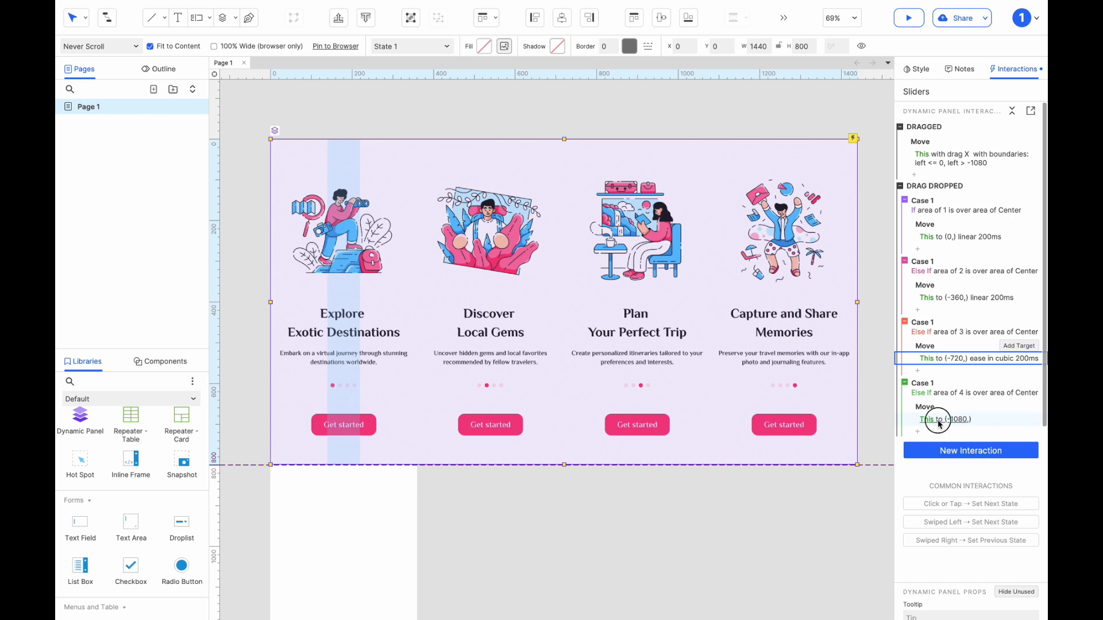
Apply a linear animation to the Move action of the widget 4 case.
{"action": "left_click", "coordinate": [938, 422]}
{"action": "left_click", "coordinate": [936, 518]}
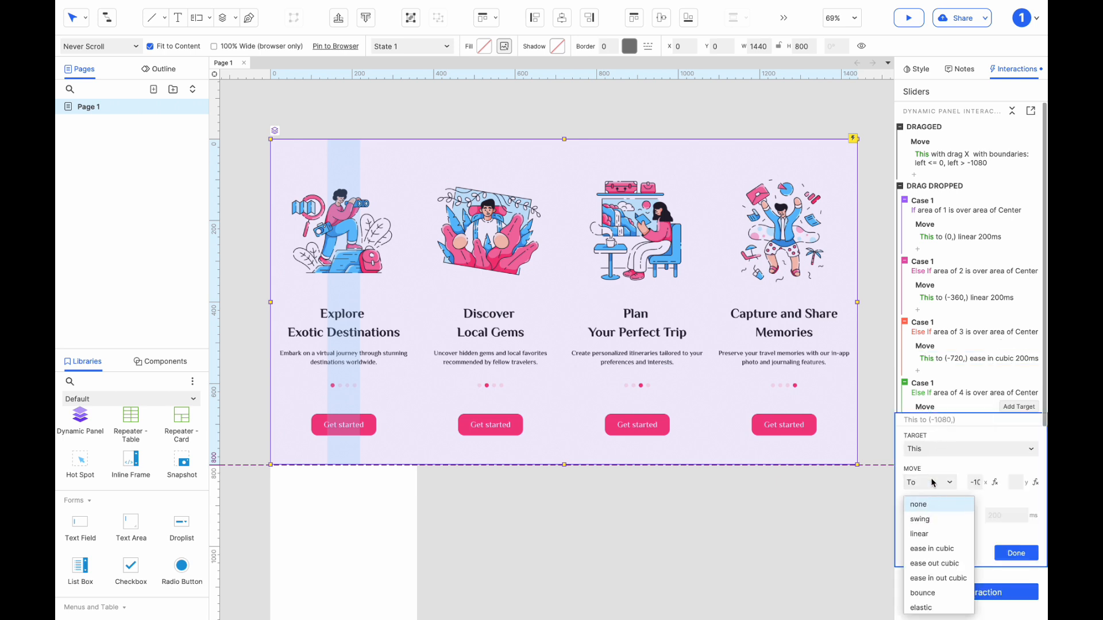
{"action": "left_click", "coordinate": [931, 504]}
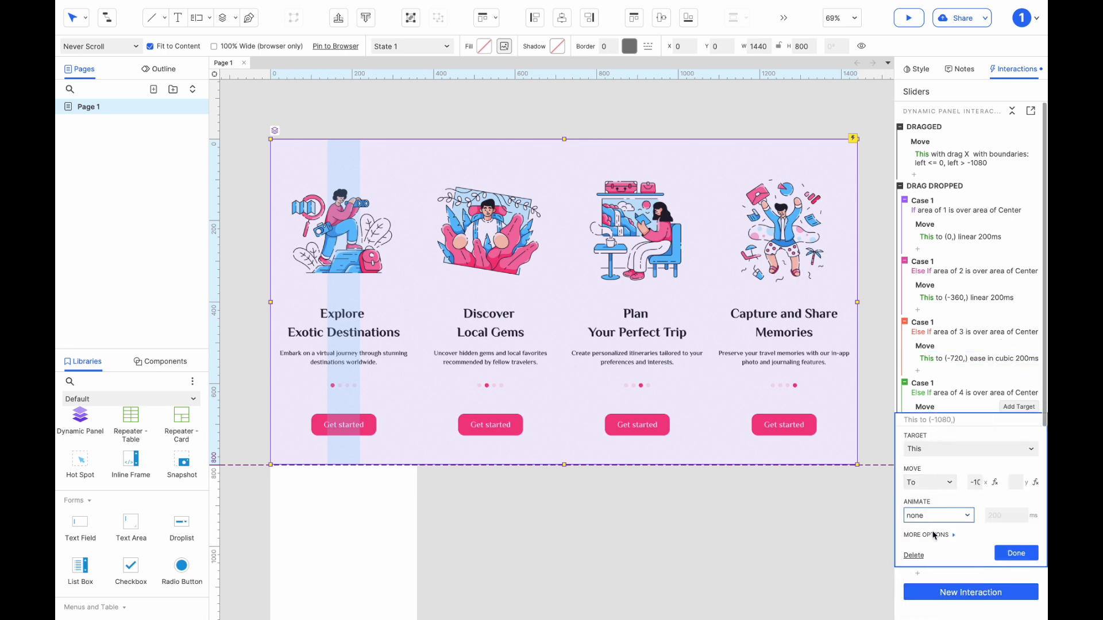
{"action": "left_click", "coordinate": [936, 516]}
{"action": "left_click", "coordinate": [935, 528]}
{"action": "left_click", "coordinate": [1015, 553]}
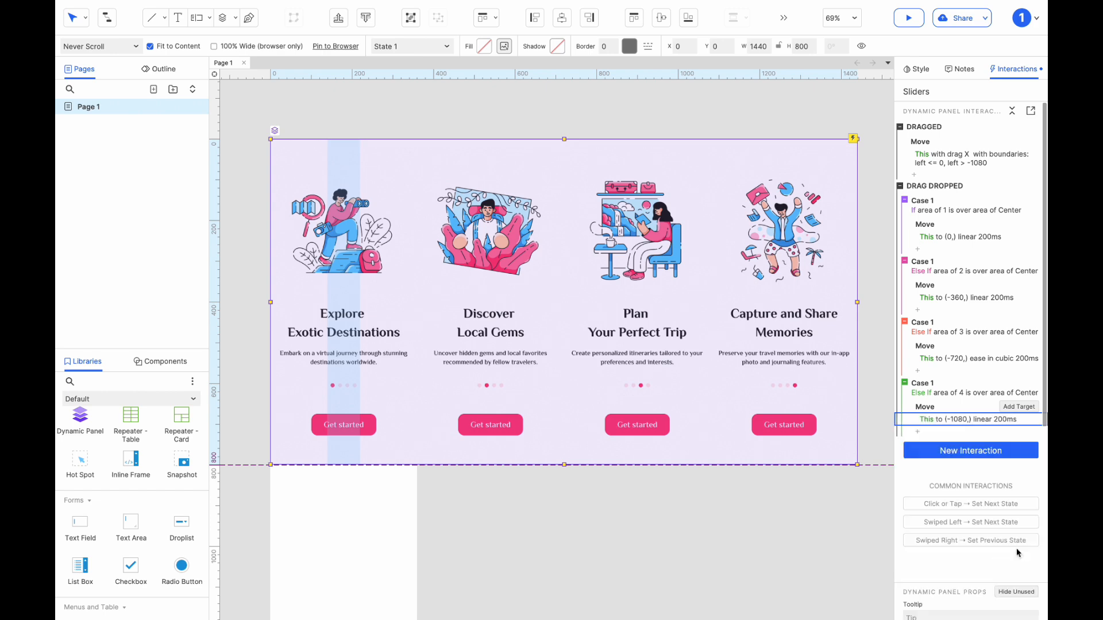
Preview the prototype in the browser and swipe through the onboarding slides in both directions to test the snapping.
{"action": "left_click", "coordinate": [909, 18]}
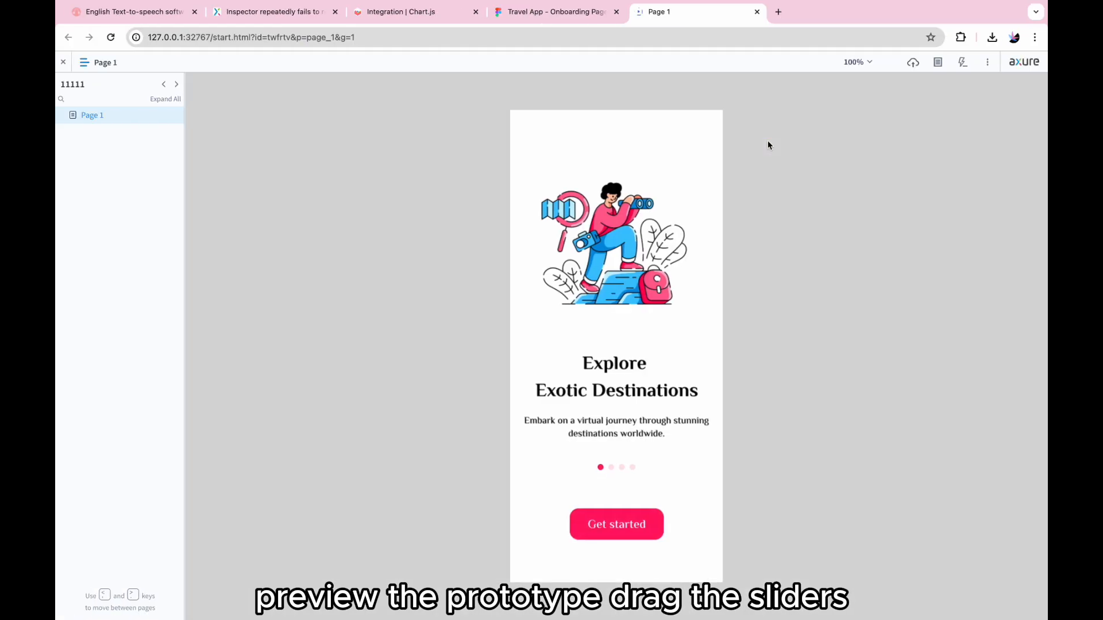
{"action": "left_click_drag", "start_coordinate": [689, 305], "coordinate": [529, 320]}
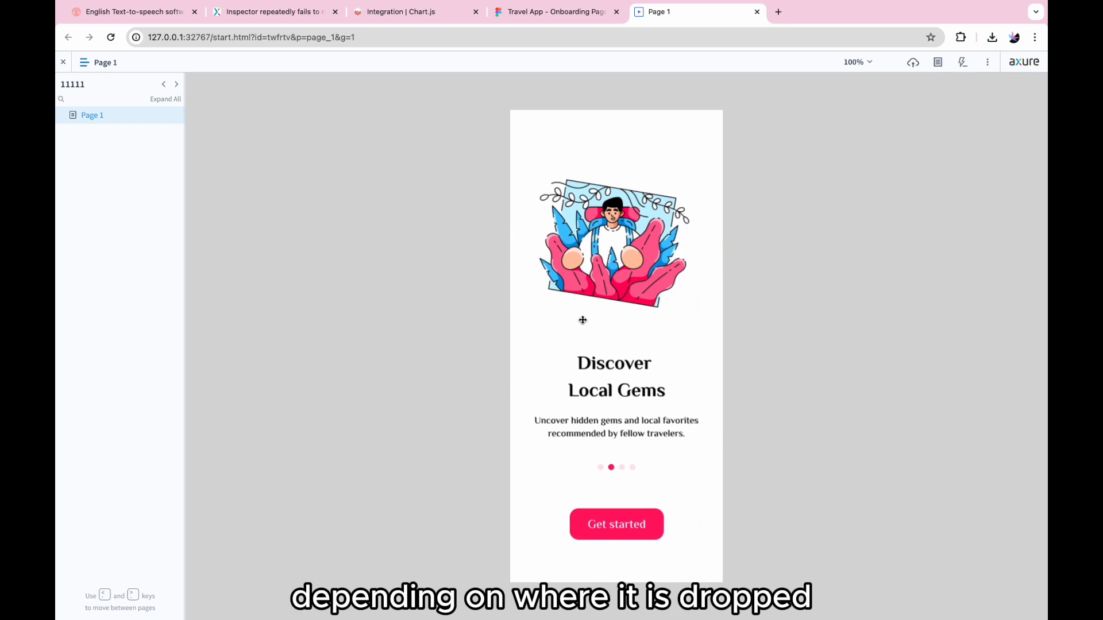
{"action": "left_click_drag", "start_coordinate": [676, 340], "coordinate": [512, 343]}
{"action": "left_click_drag", "start_coordinate": [665, 358], "coordinate": [711, 342]}
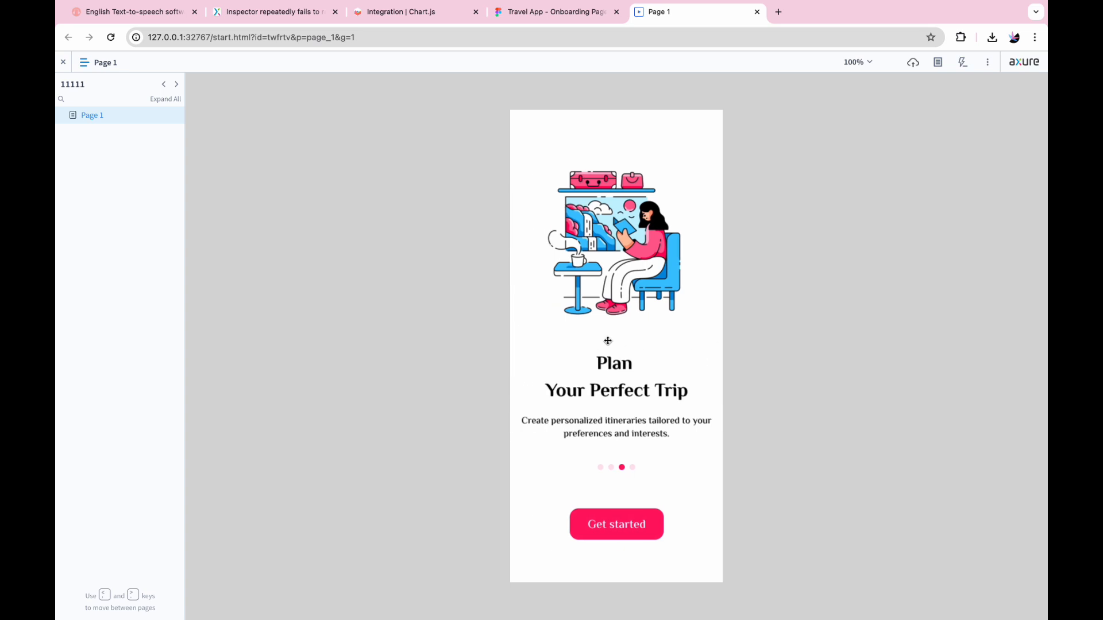
{"action": "left_click_drag", "start_coordinate": [571, 342], "coordinate": [717, 324]}
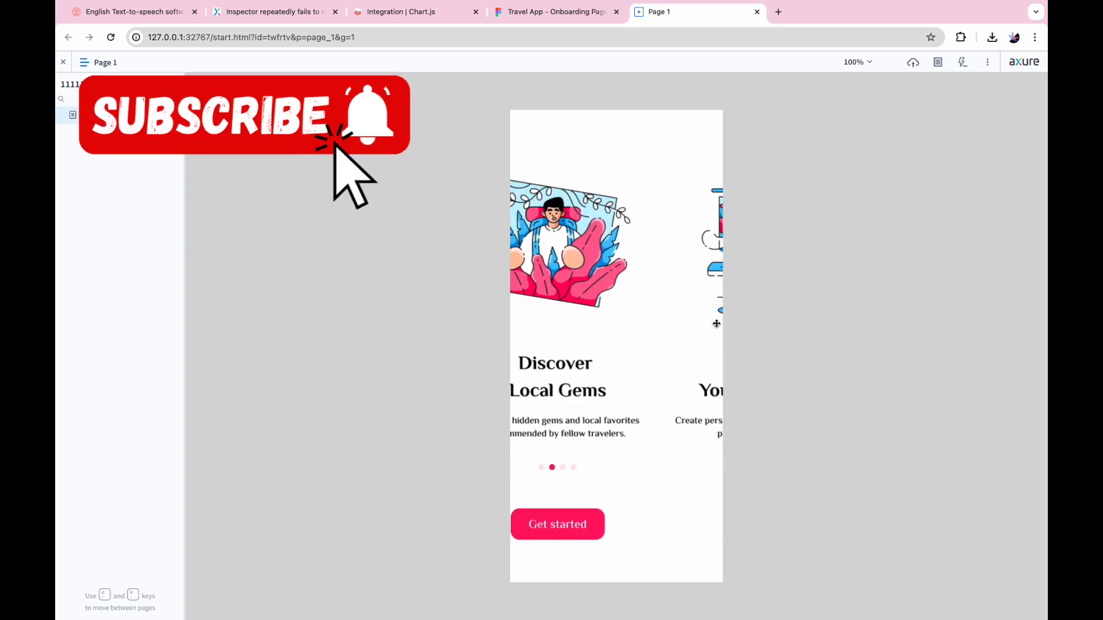
{"action": "left_click_drag", "start_coordinate": [615, 327], "coordinate": [691, 321]}
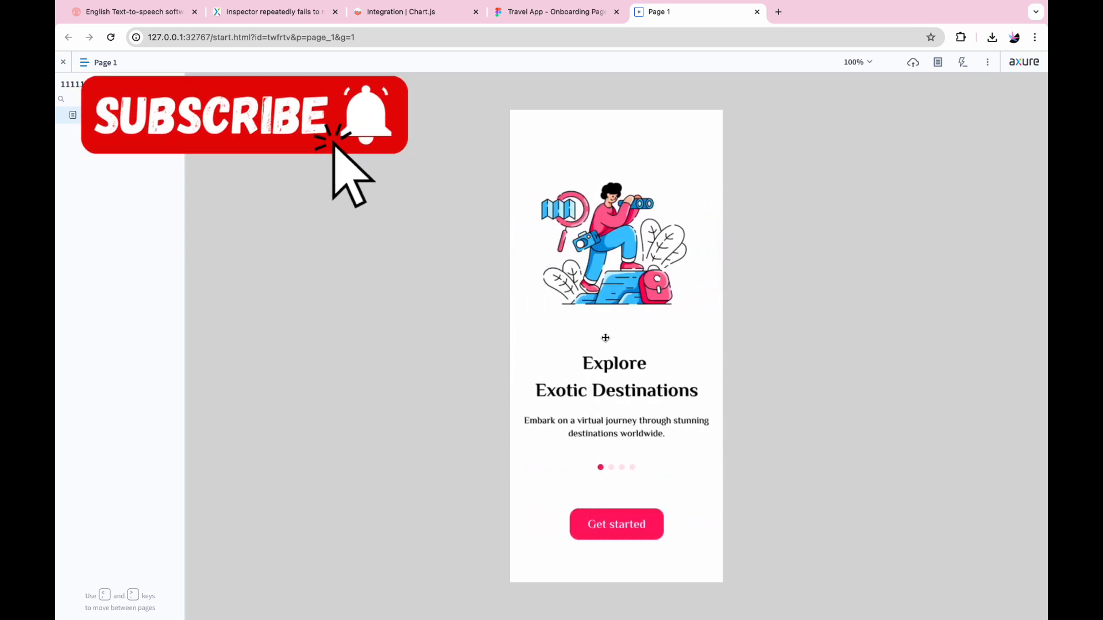